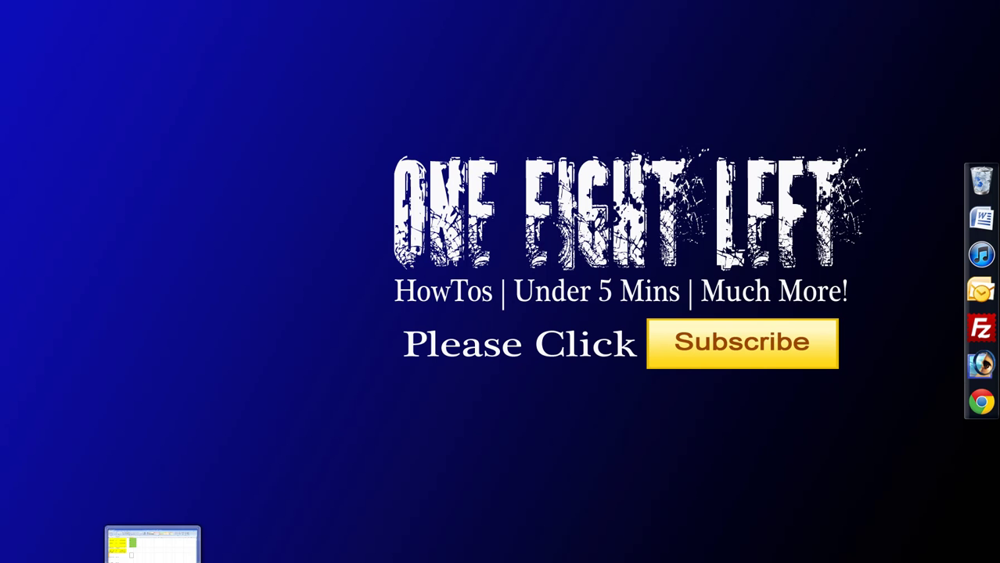
Bring Photoshop to the front and set the foreground colour to black (000000)
mouse_move(63, 562)
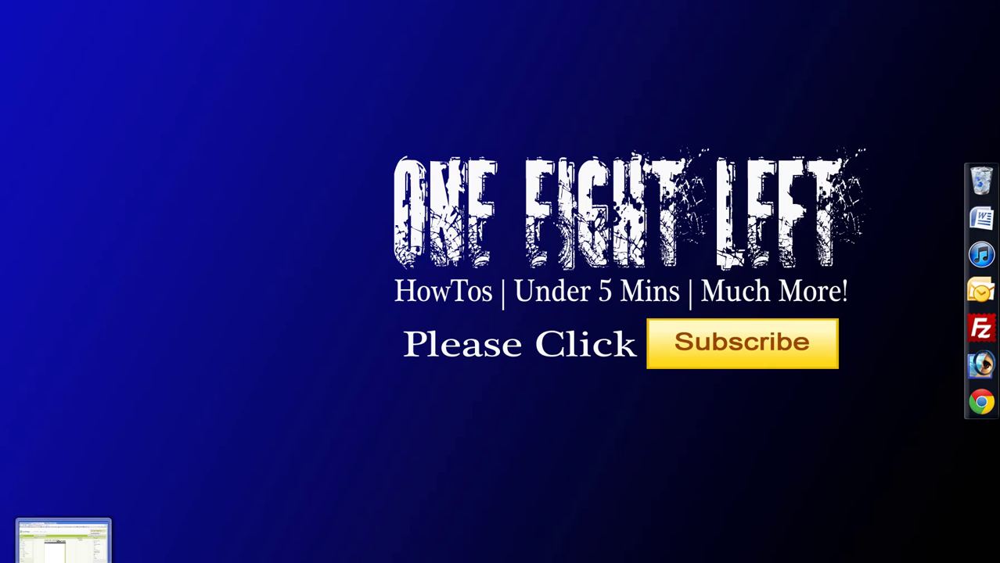
mouse_move(331, 561)
click(331, 541)
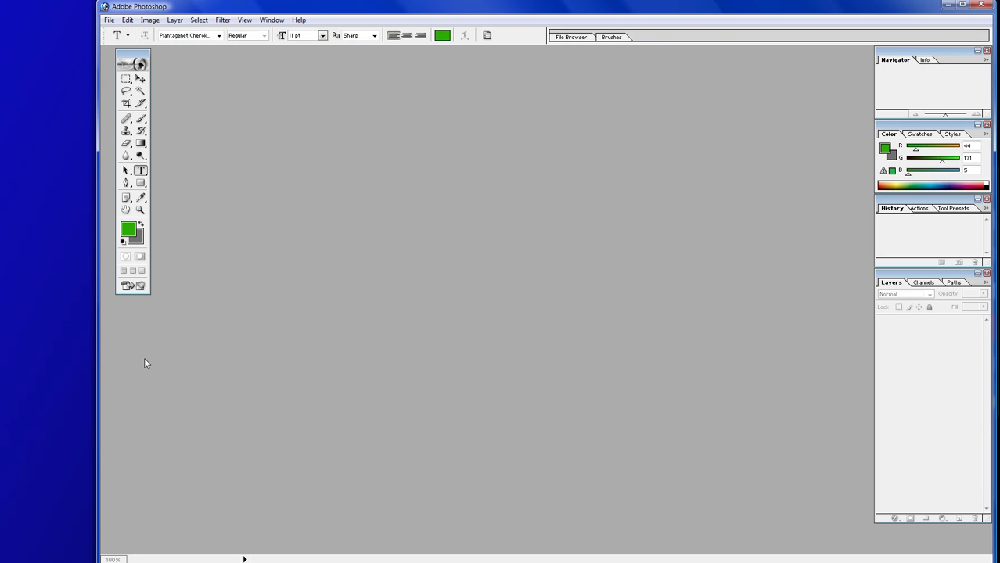
click(129, 229)
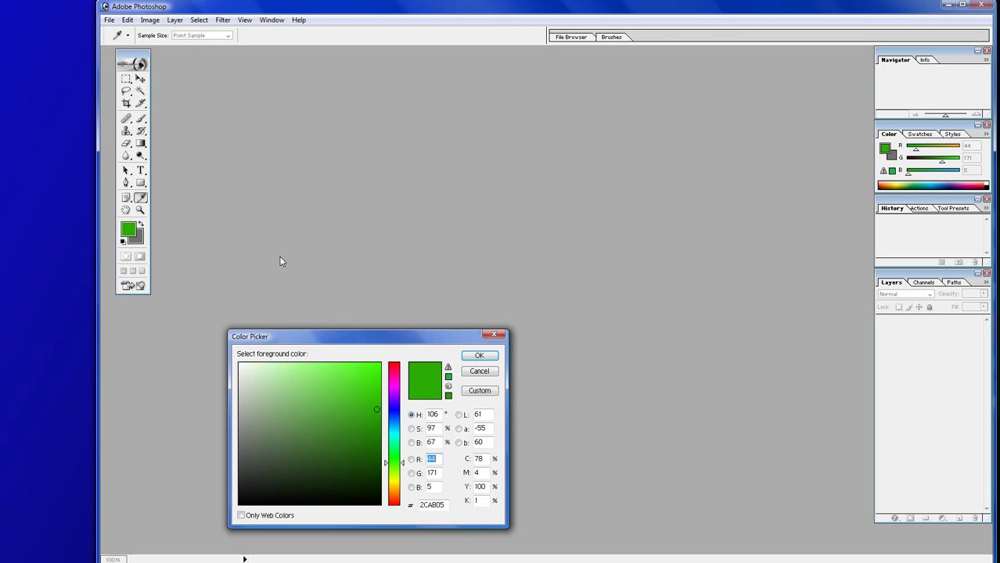
click(241, 505)
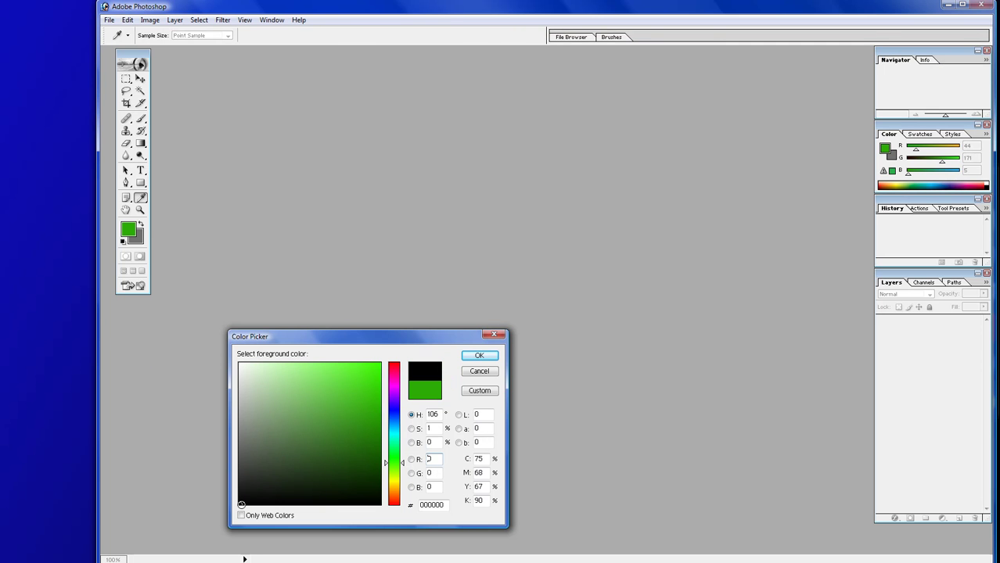
click(480, 355)
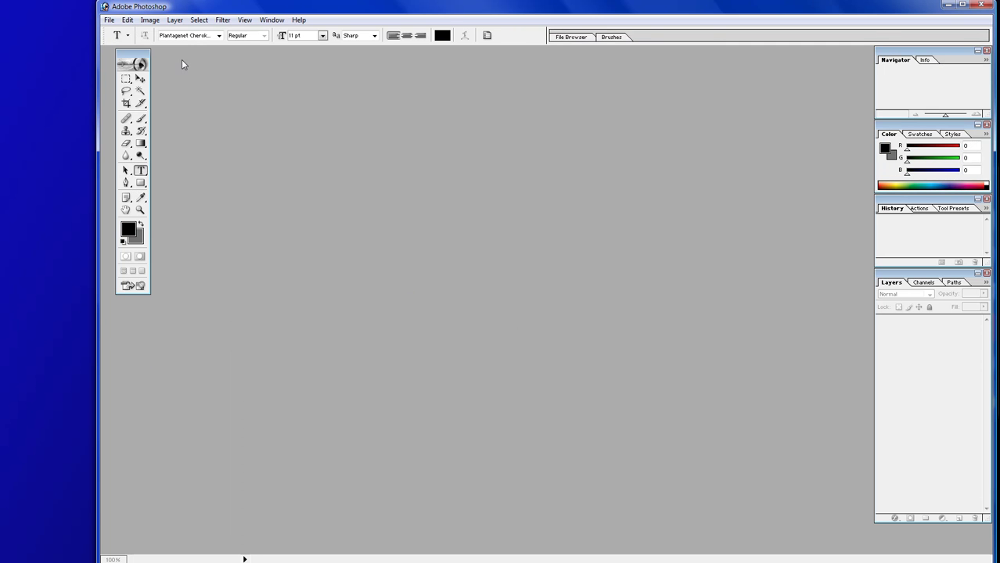
Create a white 322 × 434 px document at 300 pixels/inch and shift its window right
click(109, 19)
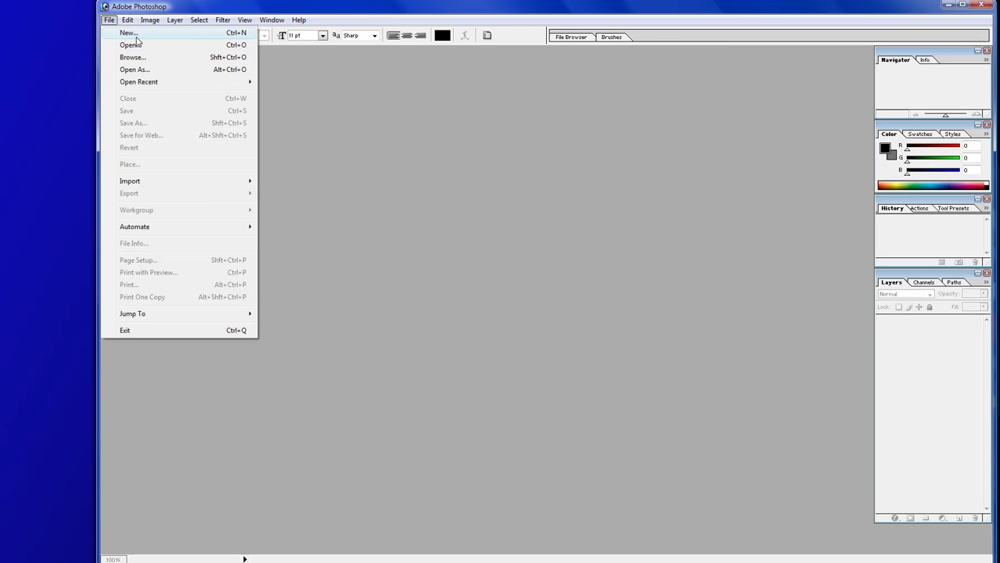
click(136, 38)
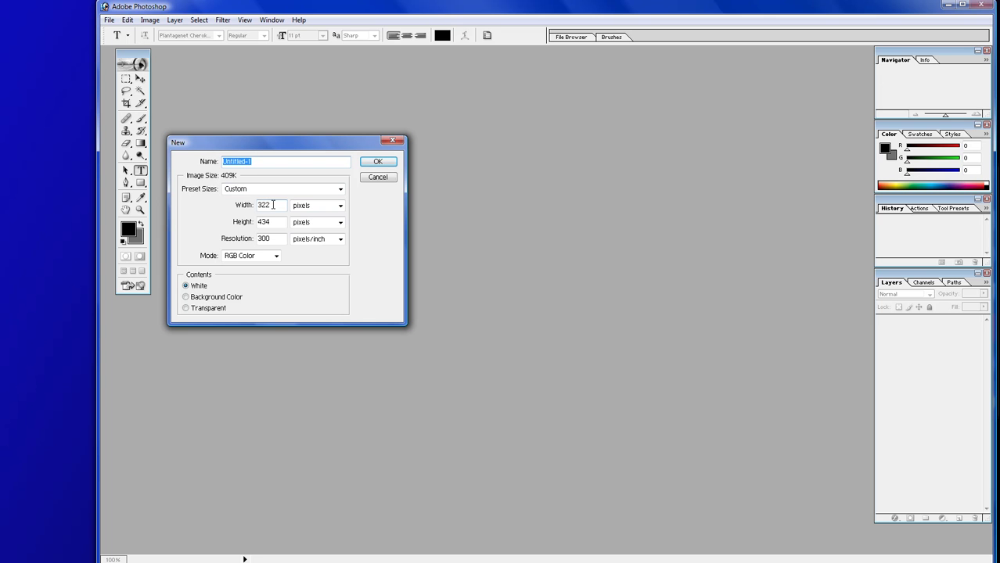
double_click(272, 205)
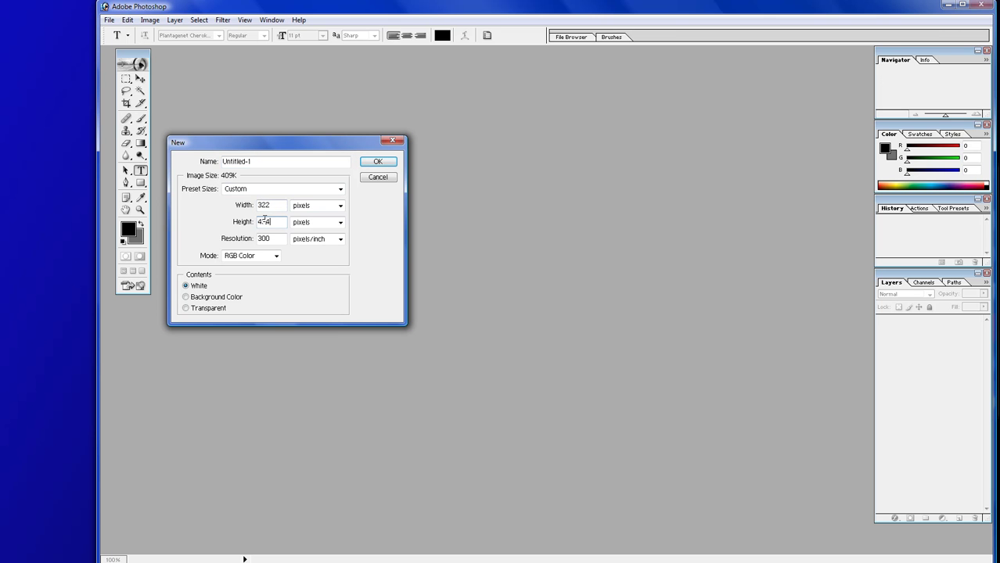
double_click(266, 222)
click(376, 162)
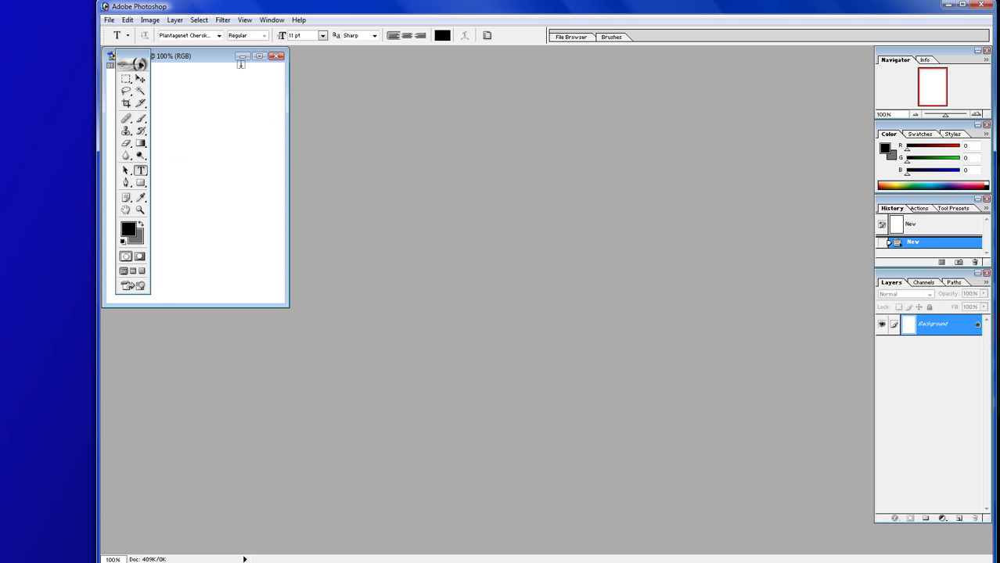
drag(214, 58, 331, 57)
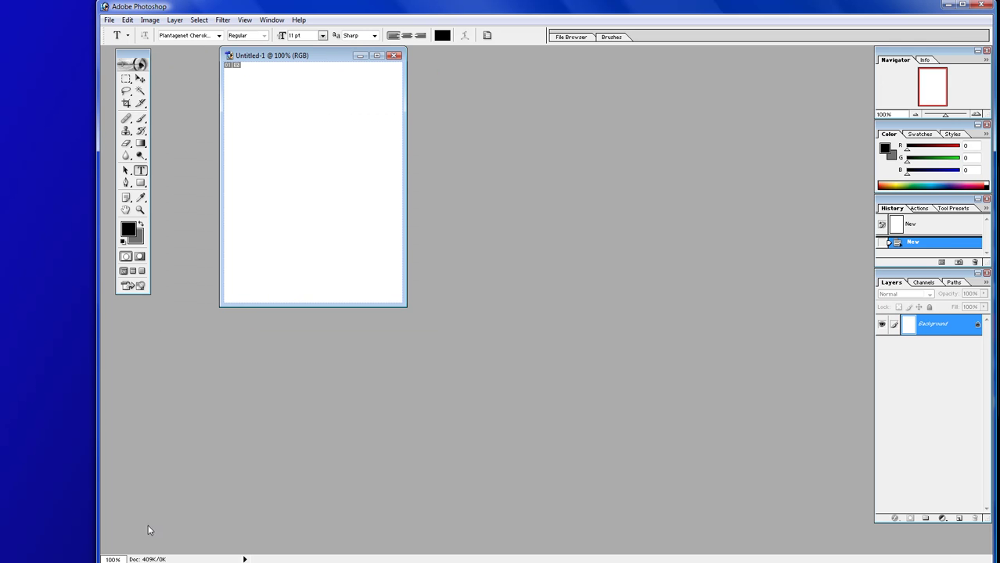
key(alt+Tab)
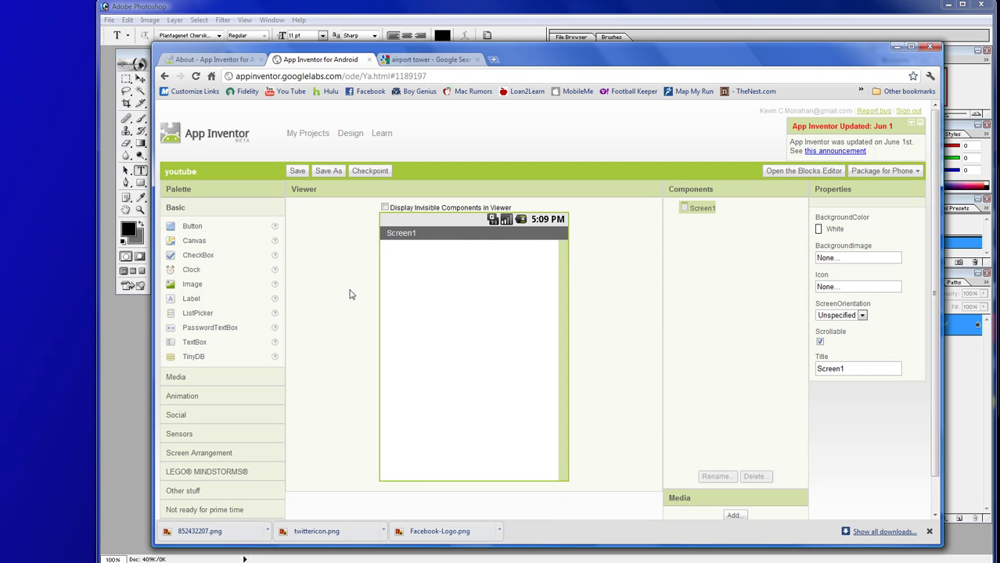
Enlarge the Untitled-1 window and fill it with a black-to-dark-grey gradient from top-left to bottom-right
click(212, 10)
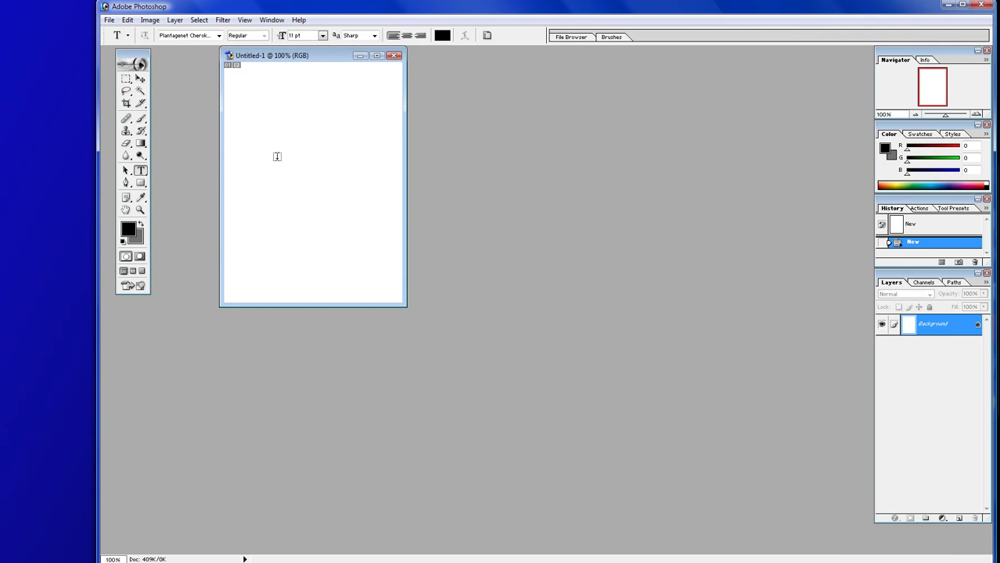
drag(406, 307, 609, 517)
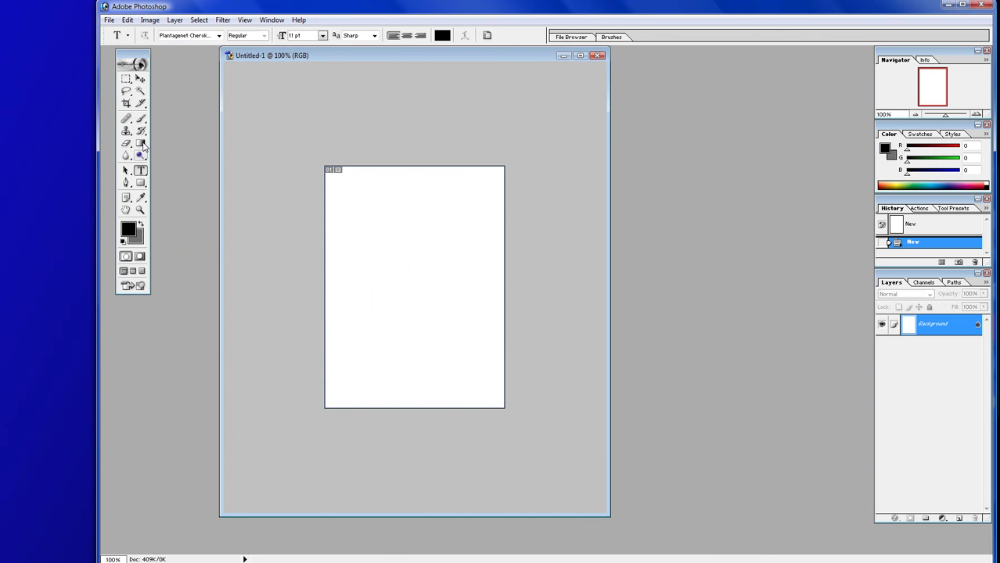
click(140, 143)
drag(297, 147, 575, 496)
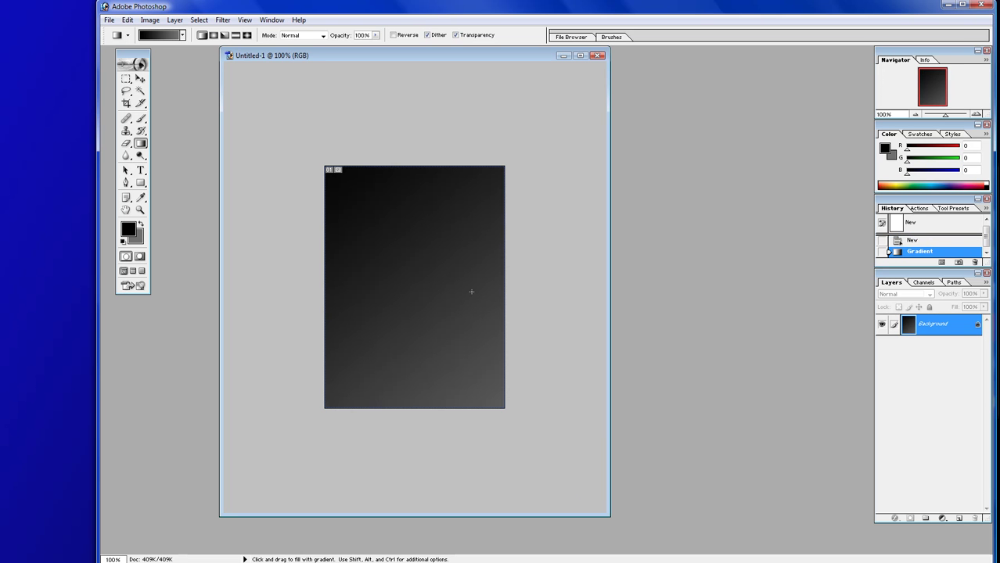
drag(333, 170, 632, 561)
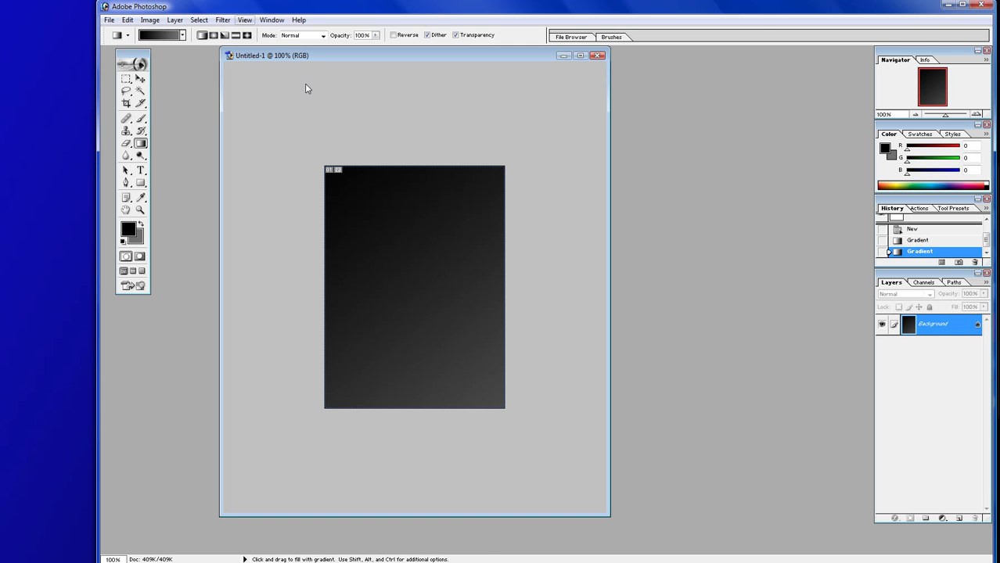
Select the whole canvas and render Clouds on a new Layer 1
key(m)
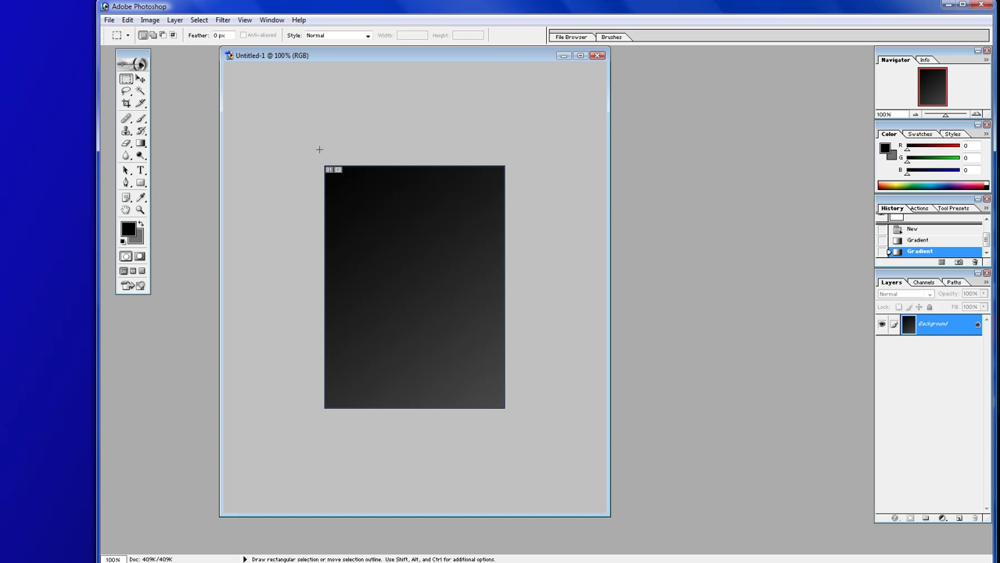
drag(319, 149, 530, 447)
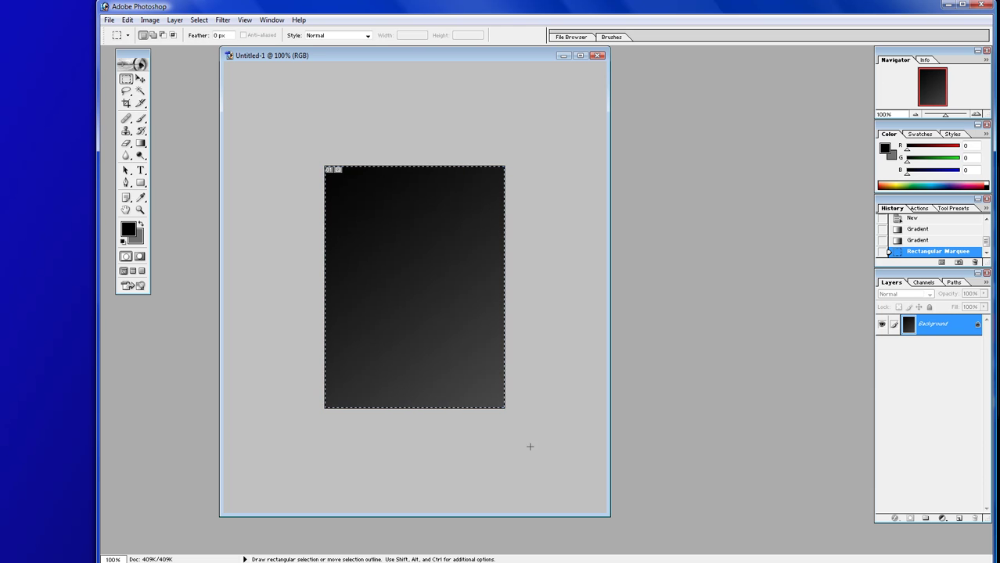
click(958, 519)
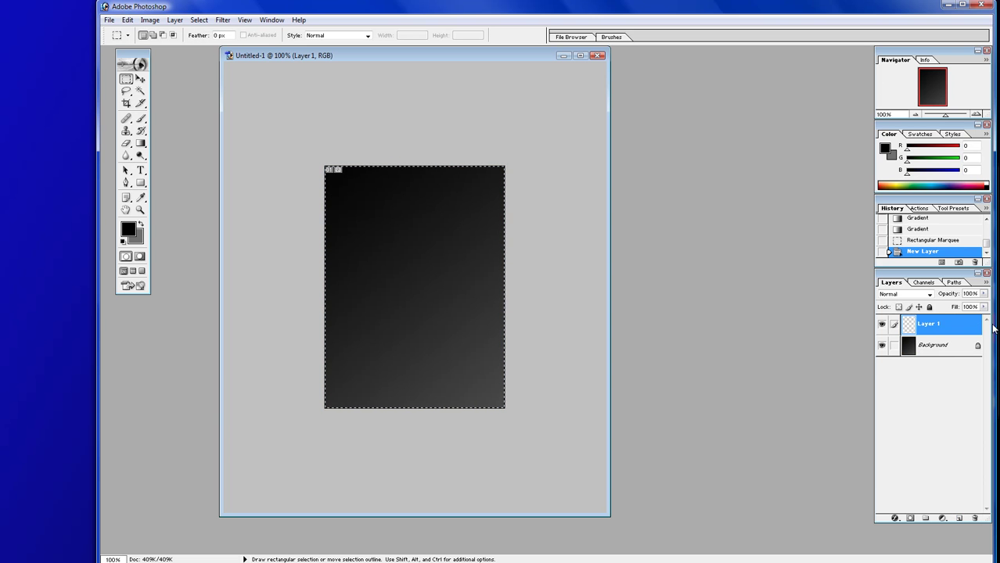
click(222, 20)
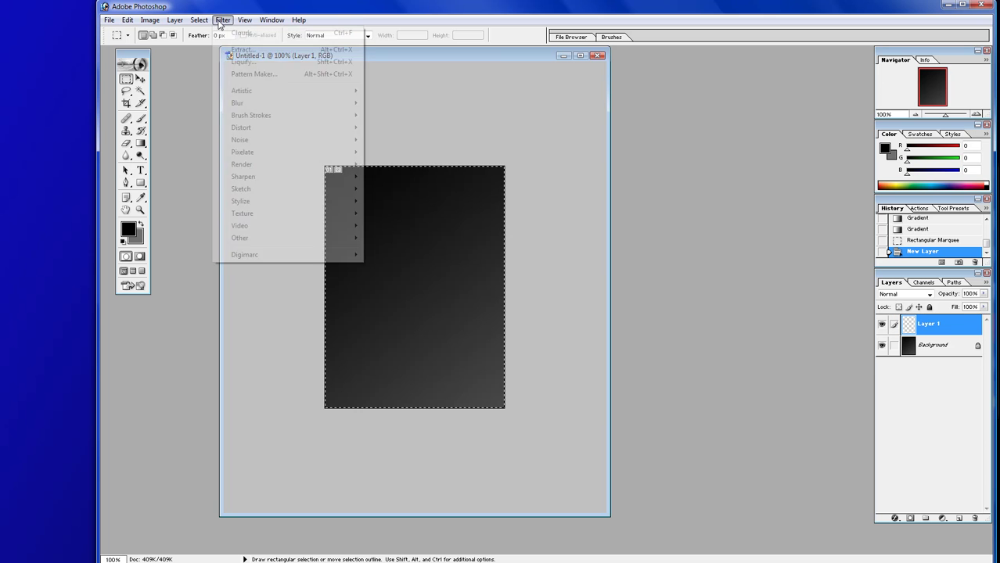
mouse_move(345, 165)
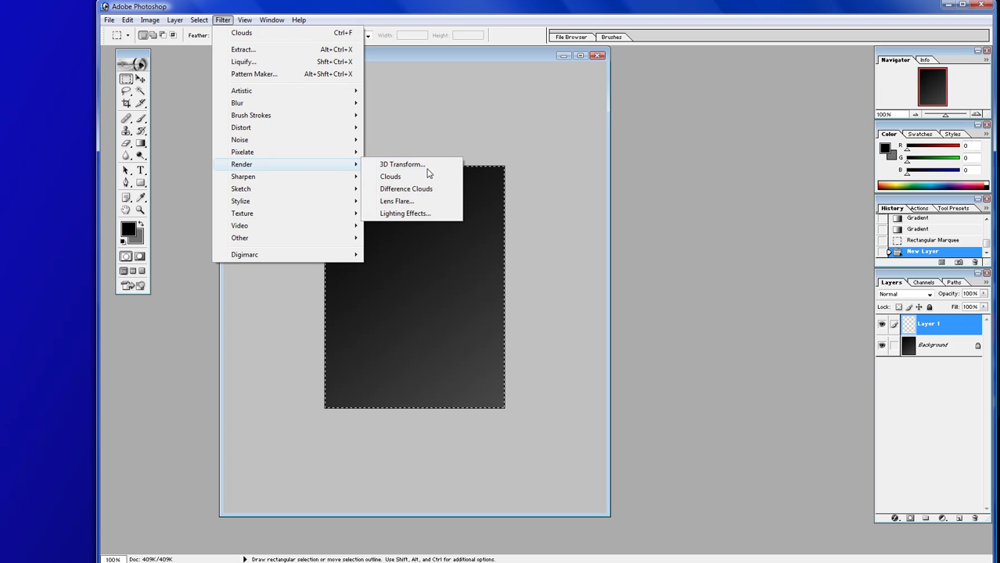
click(433, 178)
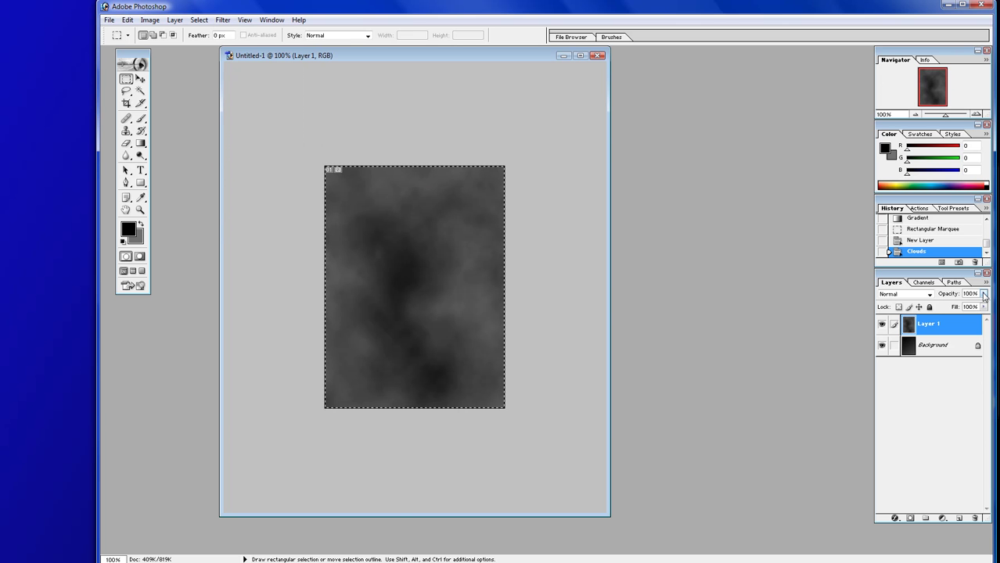
Lower Layer 1's opacity to 20%
click(984, 293)
drag(984, 307, 941, 308)
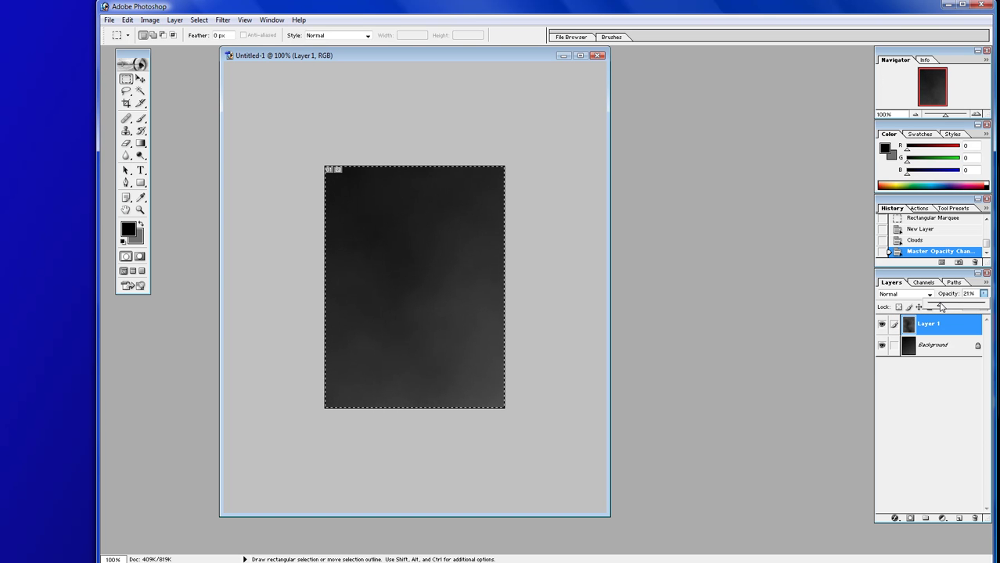
drag(939, 307, 940, 306)
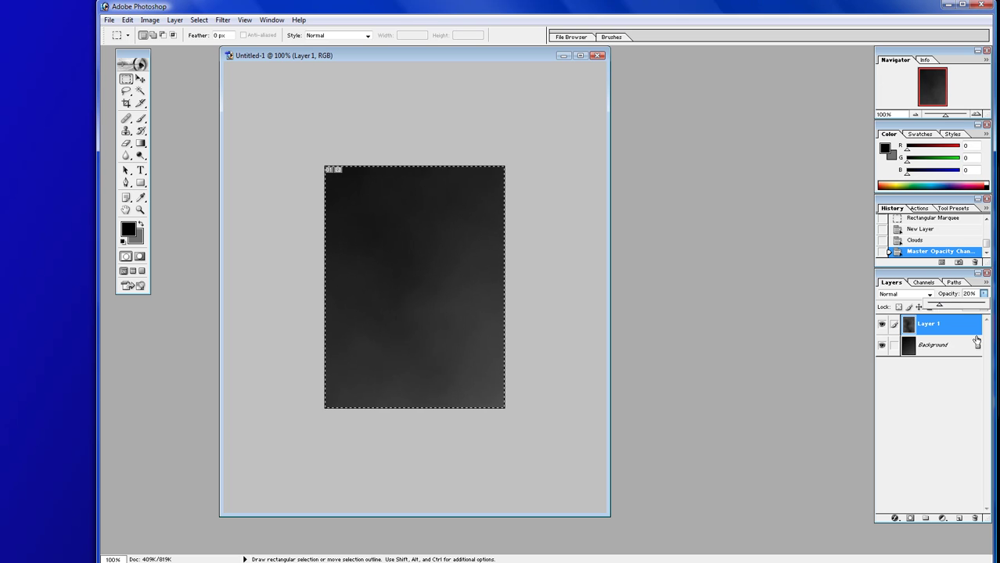
Drop the whole-canvas marquee, leaving the 20% cloud layer unselected
click(833, 353)
click(509, 338)
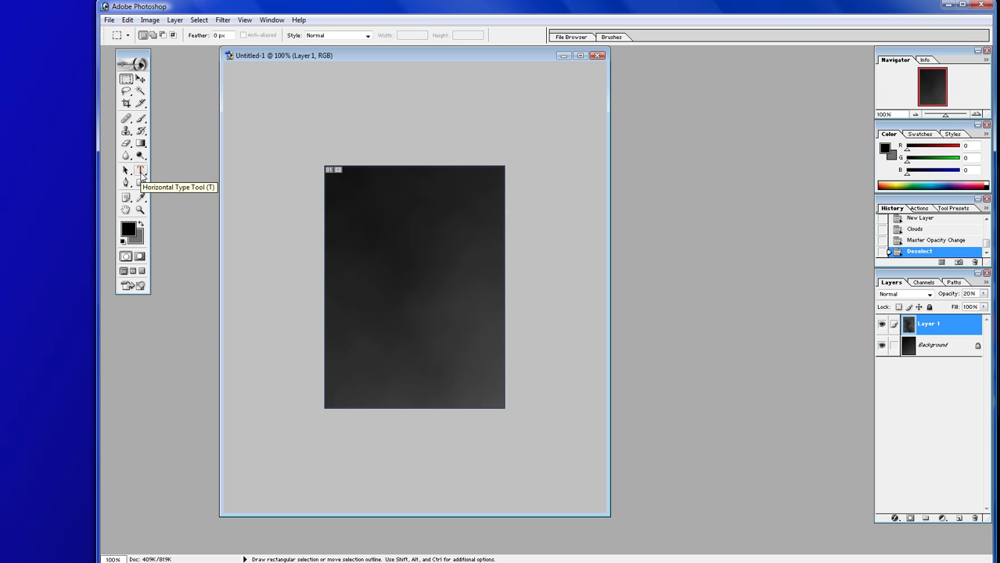
Open oneeightlogo3.png from the Graphics folder
click(110, 19)
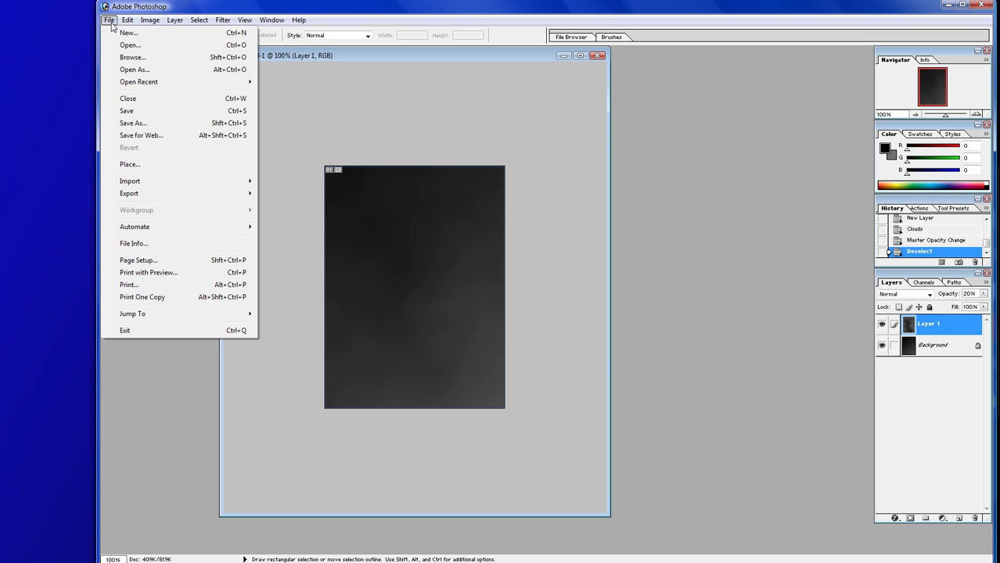
click(129, 45)
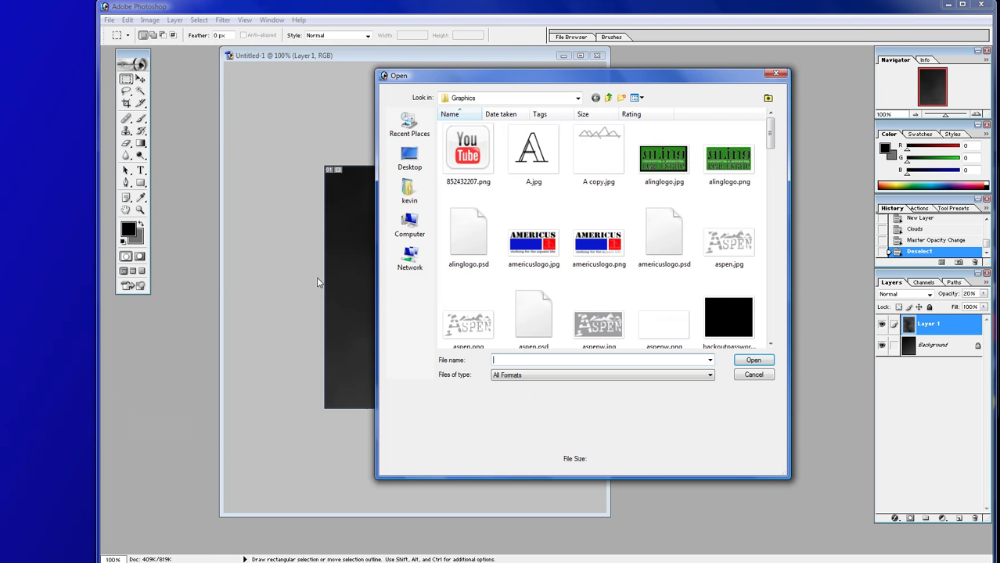
drag(769, 137, 769, 262)
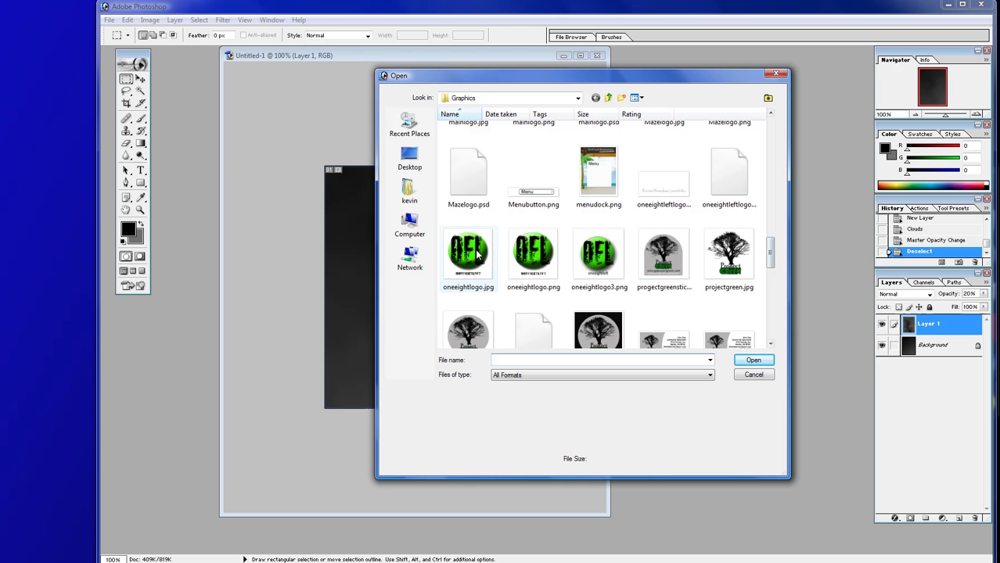
click(592, 264)
click(753, 360)
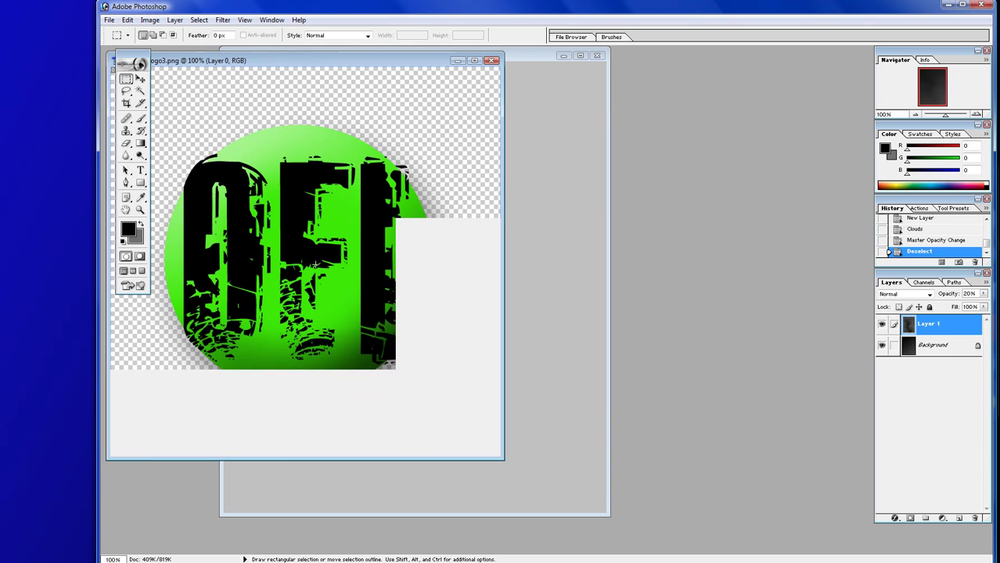
Drag the green logo into Untitled-1 with the Move tool as a new layer
click(140, 78)
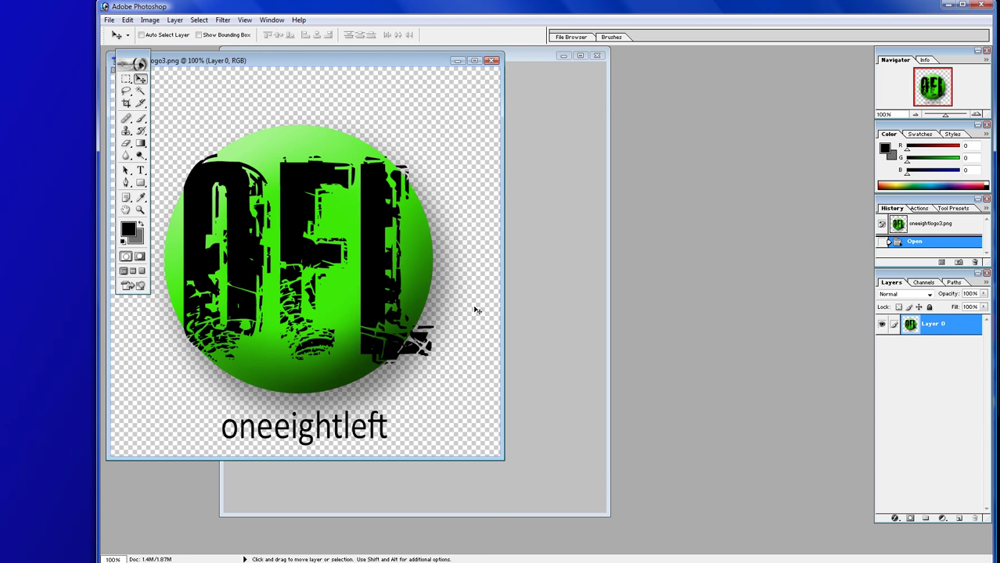
drag(465, 291, 539, 313)
drag(457, 313, 350, 265)
Scale the logo down, place it in the top-left corner and commit the transform
click(126, 20)
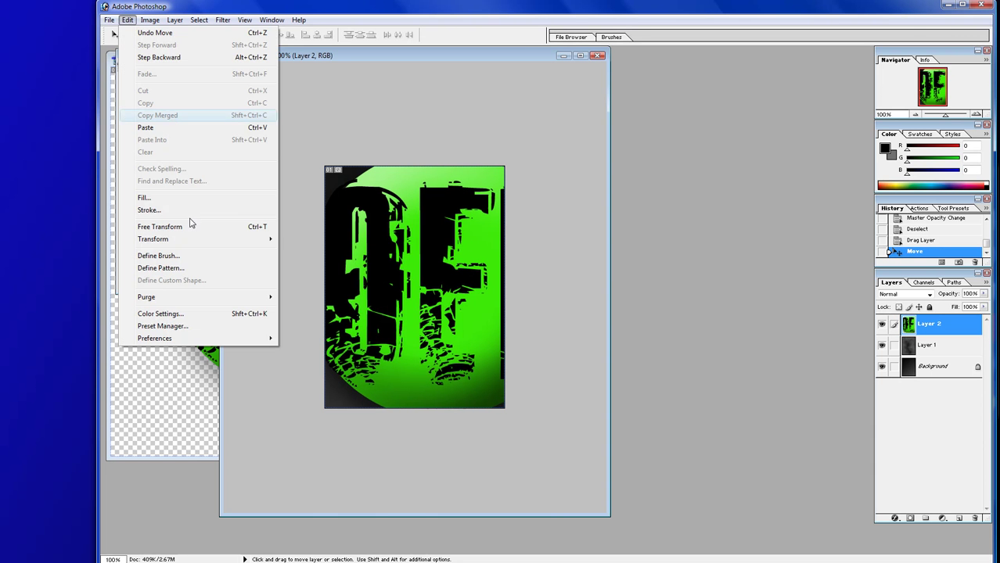
mouse_move(181, 239)
click(302, 255)
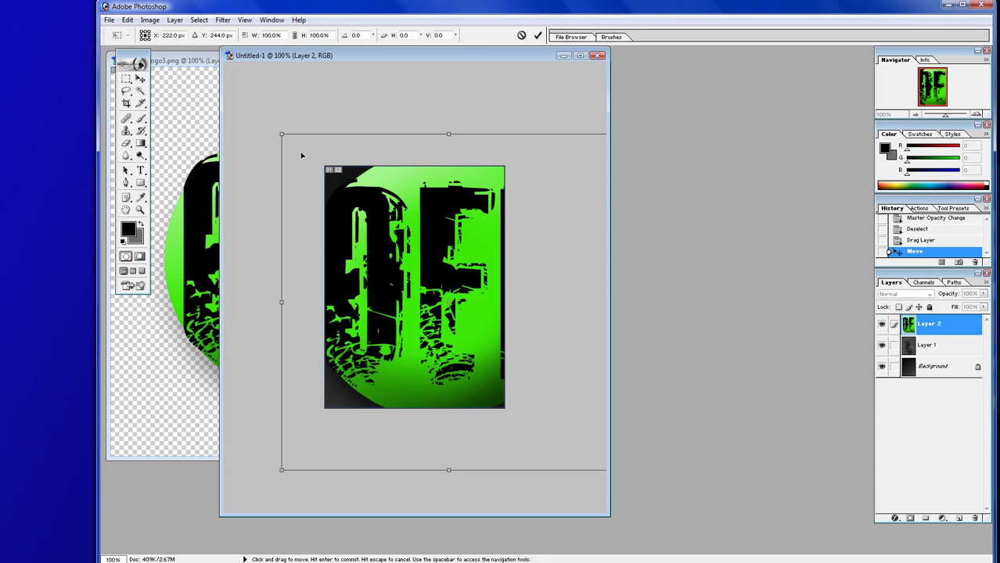
drag(303, 154, 550, 331)
drag(571, 368, 349, 207)
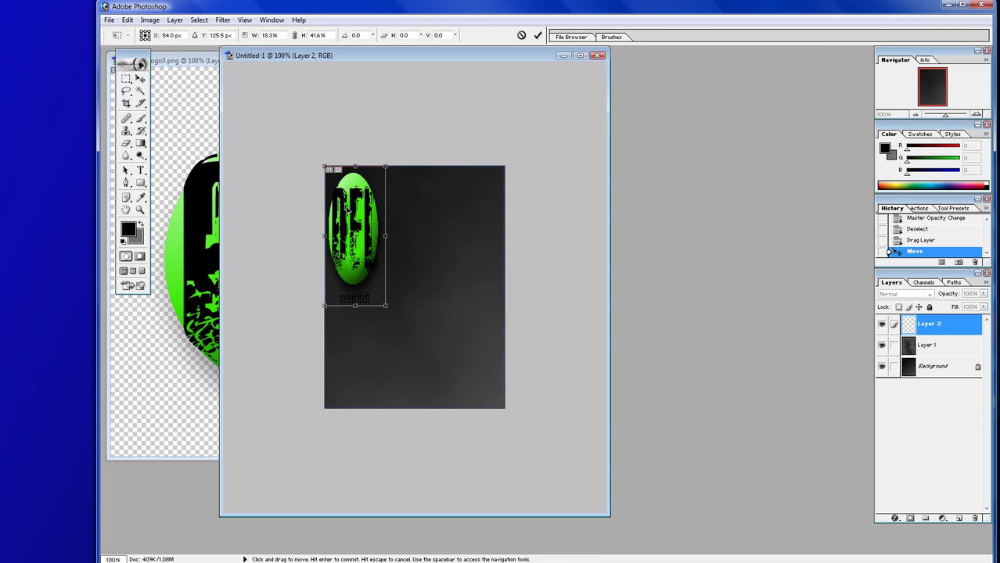
mouse_move(387, 305)
mouse_down()
mouse_move(381, 222)
mouse_move(371, 212)
mouse_move(389, 227)
mouse_move(372, 211)
mouse_up()
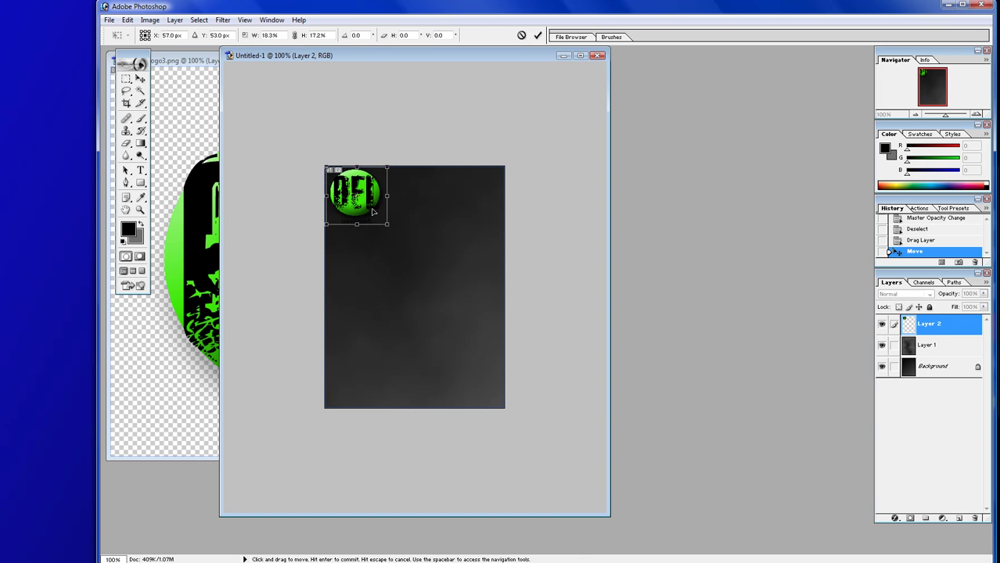
click(126, 93)
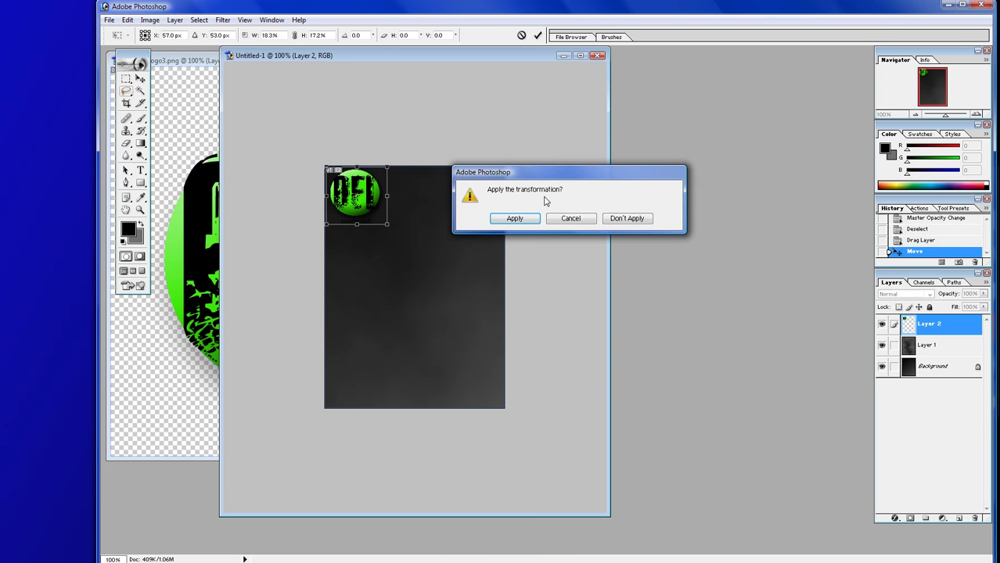
click(523, 217)
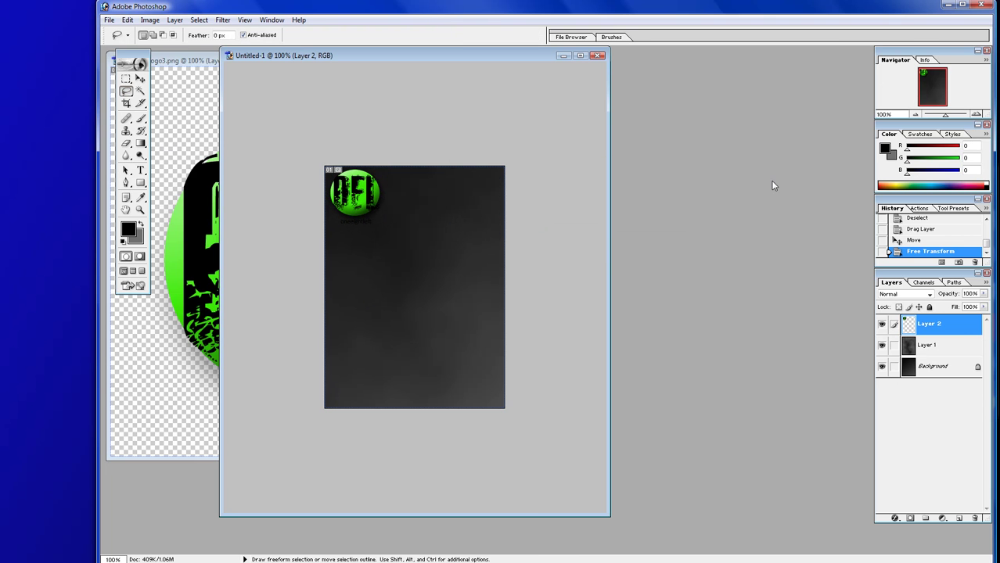
Enable Outer Glow on Layer 2 with a white colour at 100% opacity
right_click(956, 331)
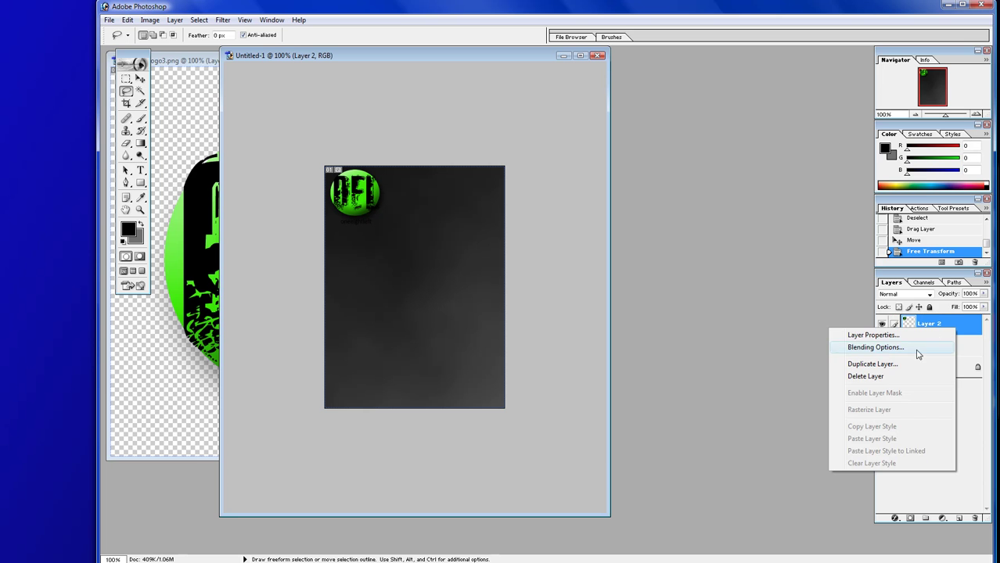
click(919, 354)
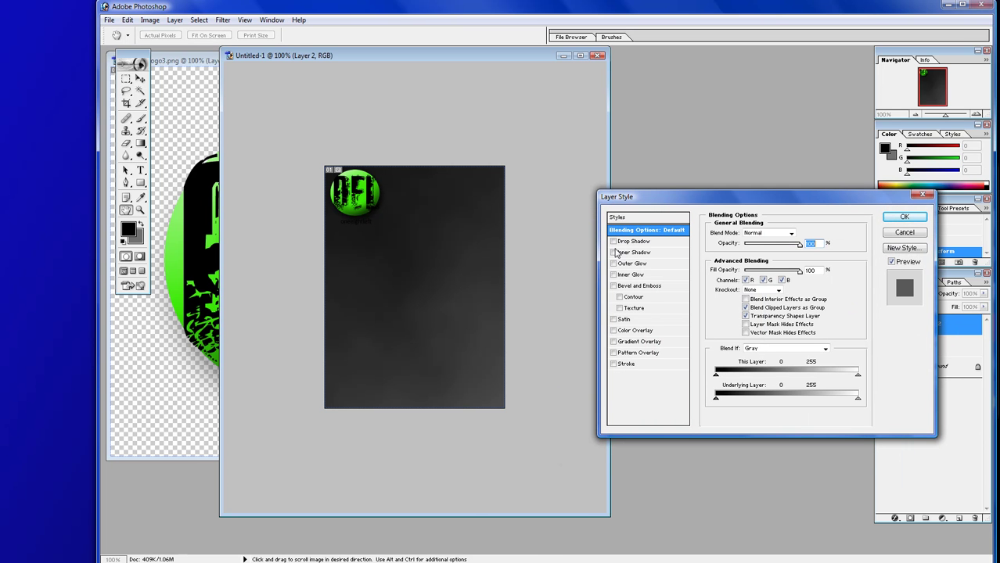
click(614, 264)
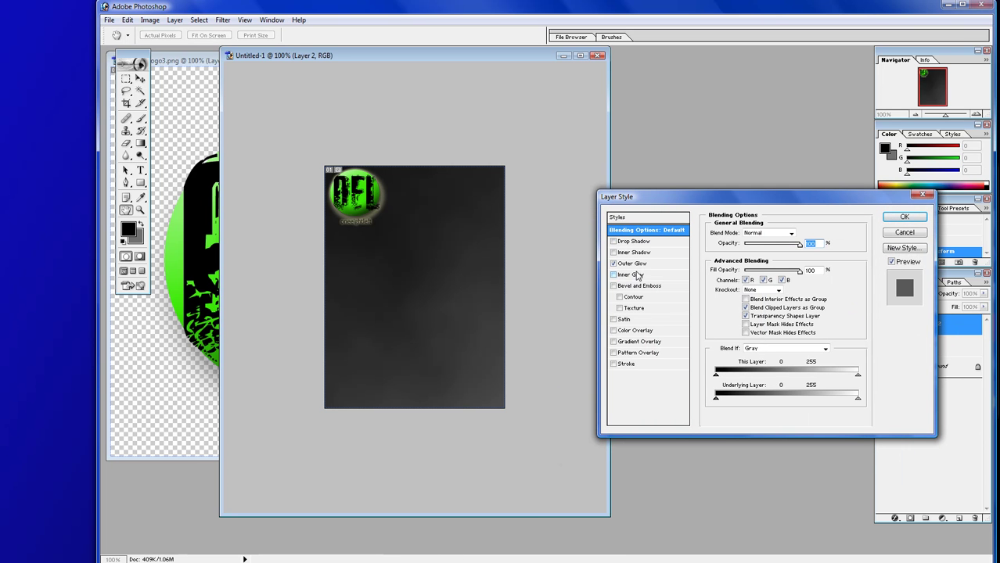
click(635, 263)
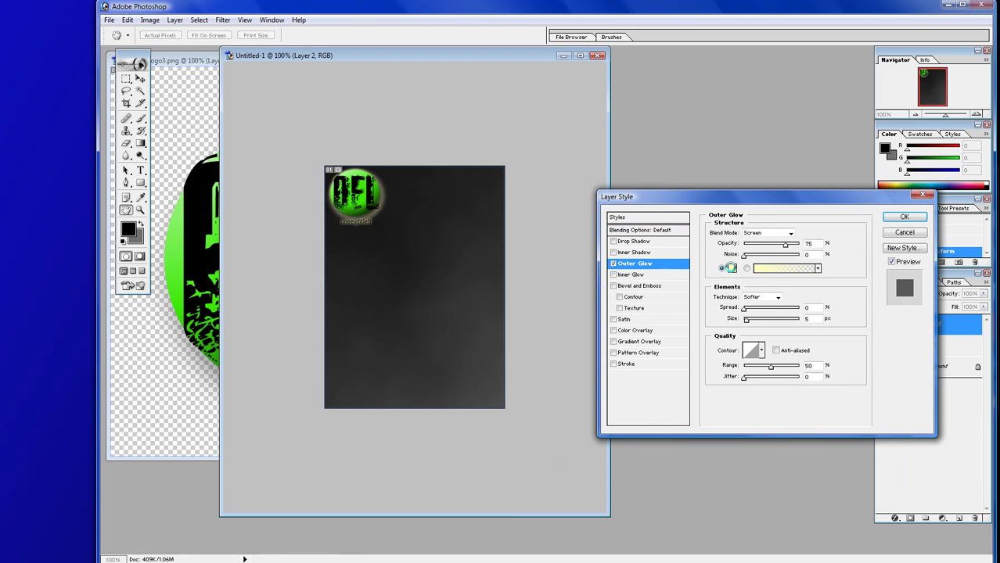
click(731, 267)
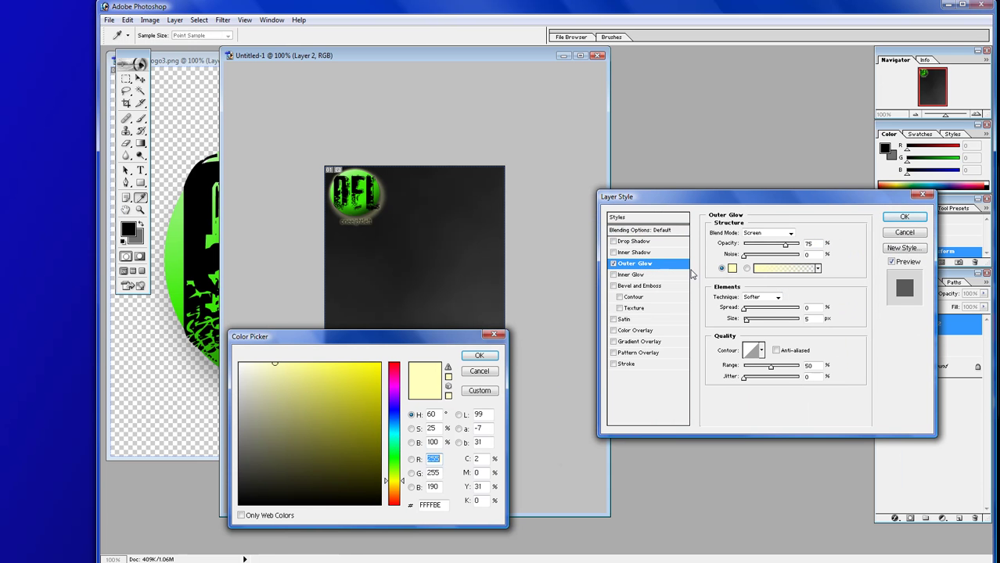
click(240, 365)
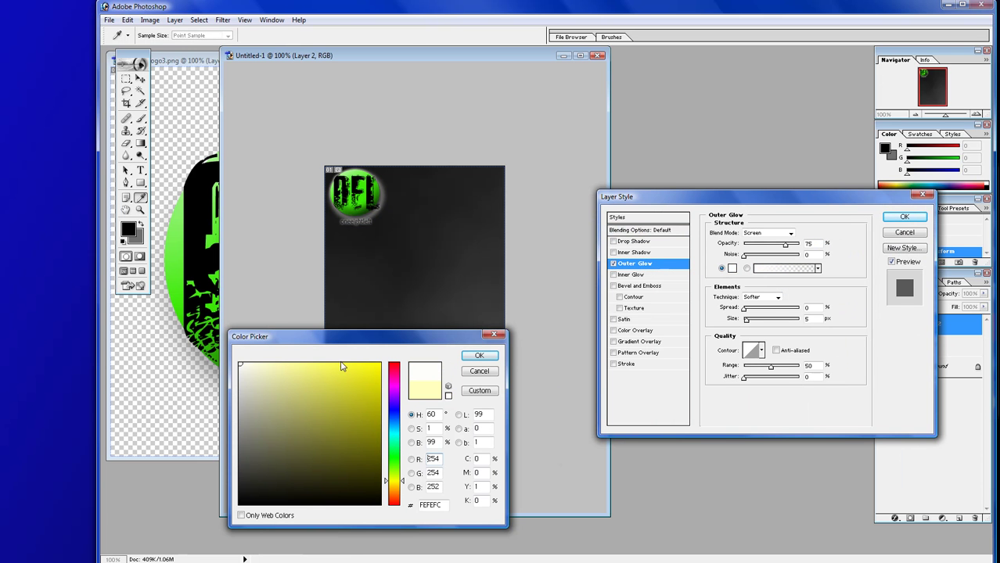
click(480, 356)
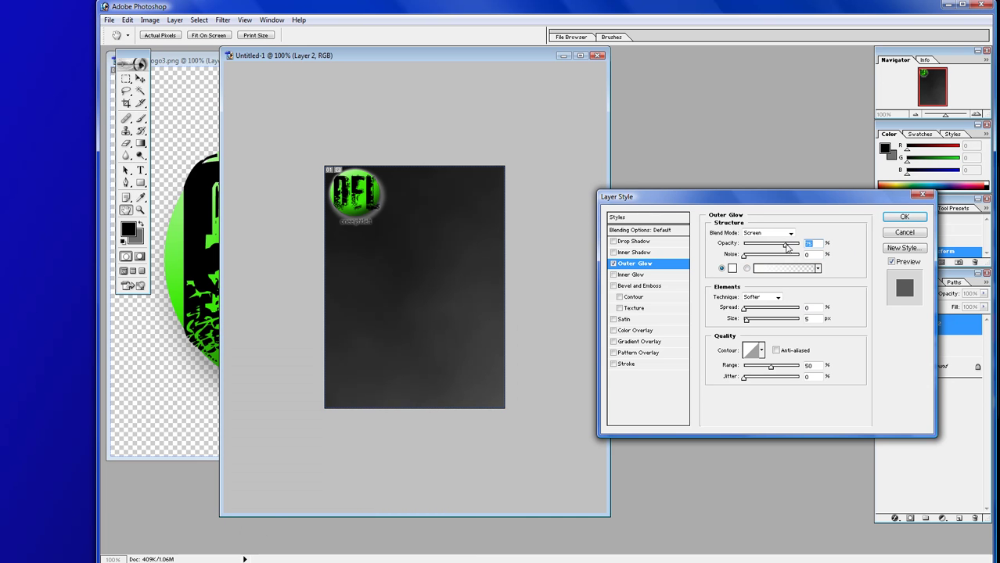
mouse_move(785, 247)
mouse_down()
mouse_move(798, 246)
mouse_move(774, 247)
mouse_up()
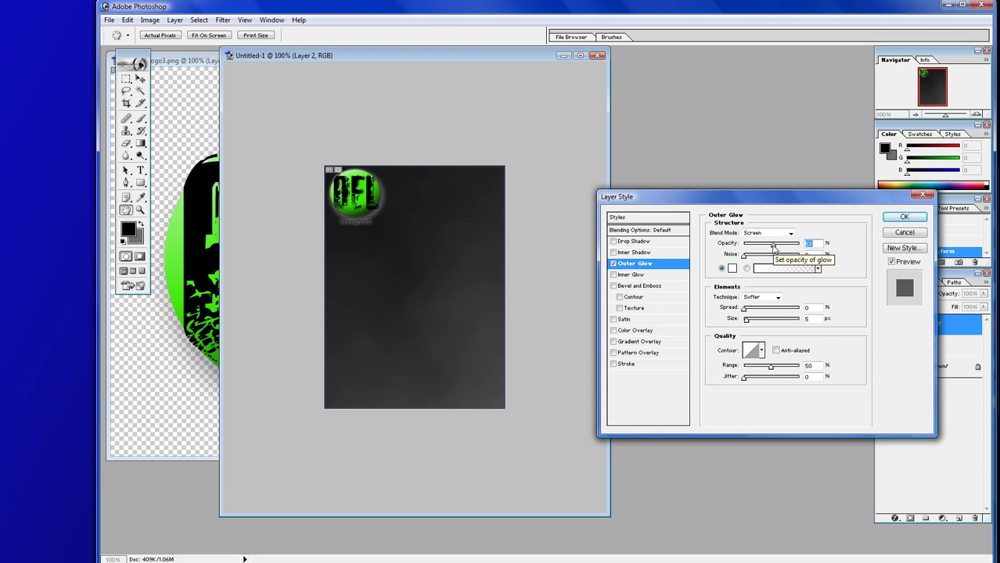
Leave Drop Shadow off and apply the layer style
click(614, 241)
click(638, 244)
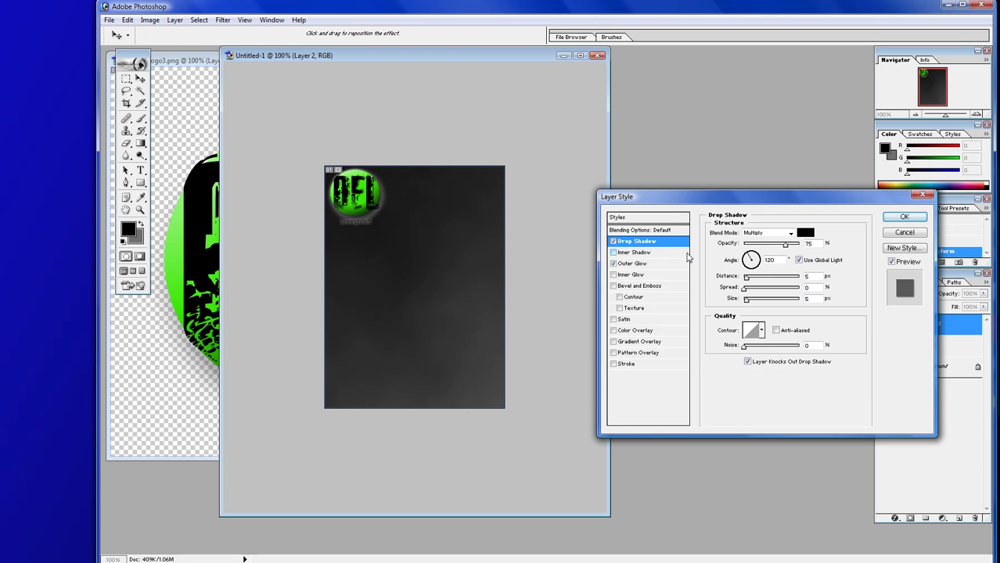
click(613, 242)
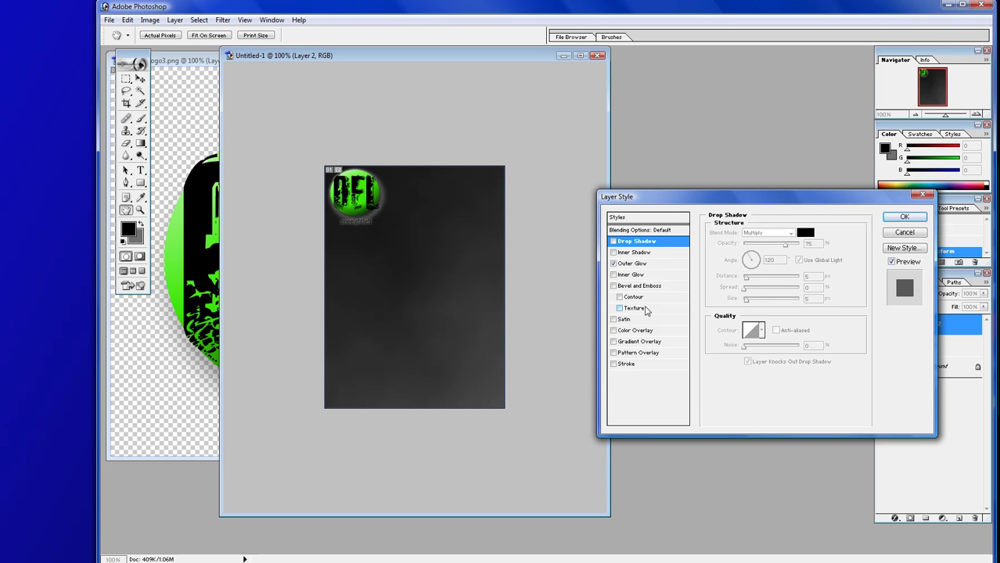
click(900, 217)
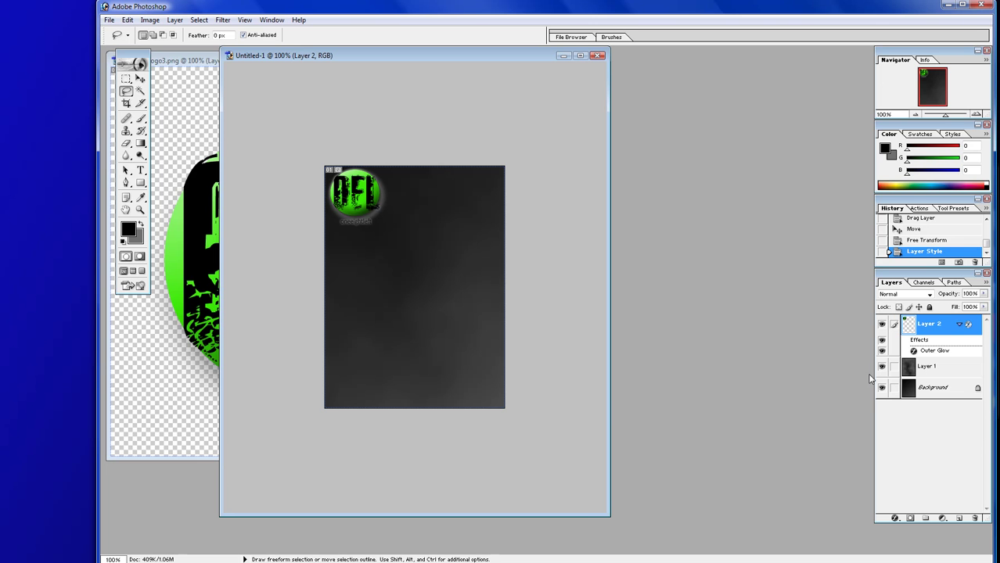
Hide the logo's Outer Glow and move the logo to the bottom-right corner
click(882, 340)
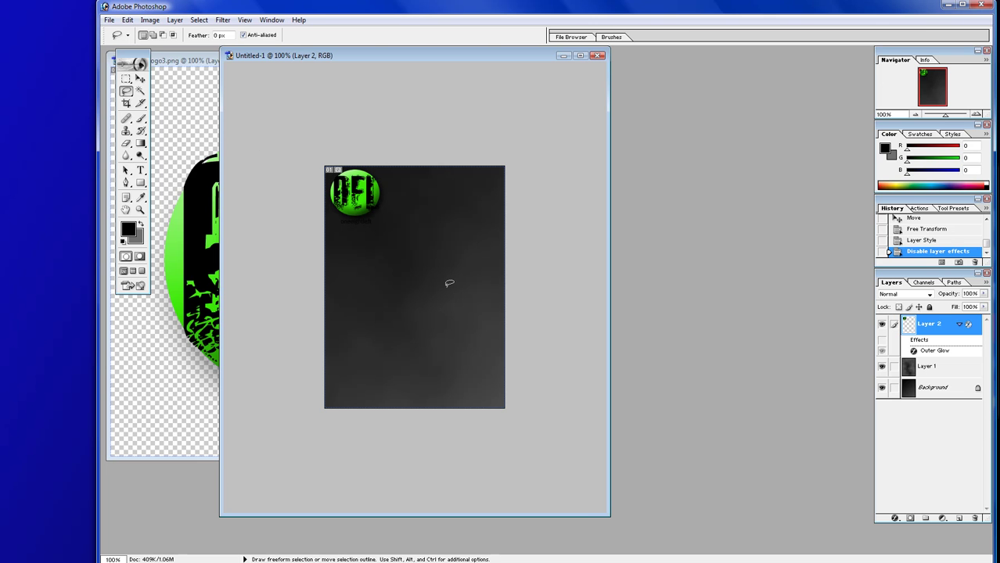
click(134, 78)
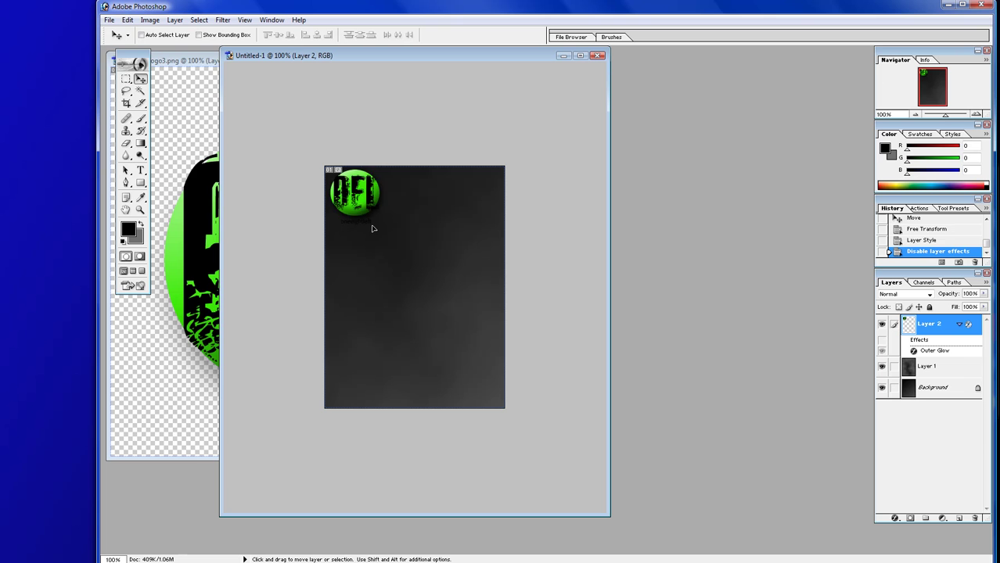
drag(360, 210, 483, 386)
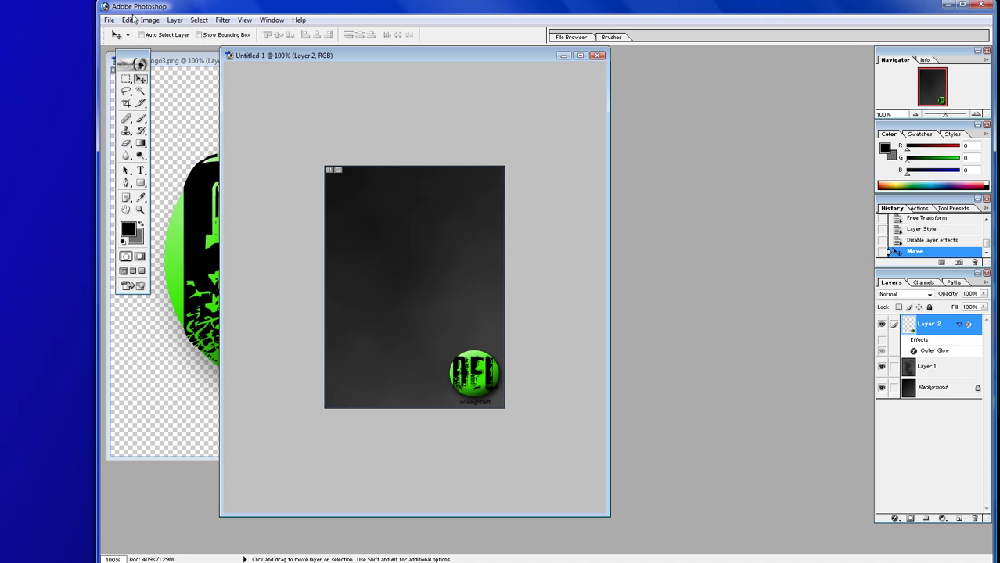
Scale the logo to about 94% width and commit the transform
click(127, 19)
mouse_move(195, 239)
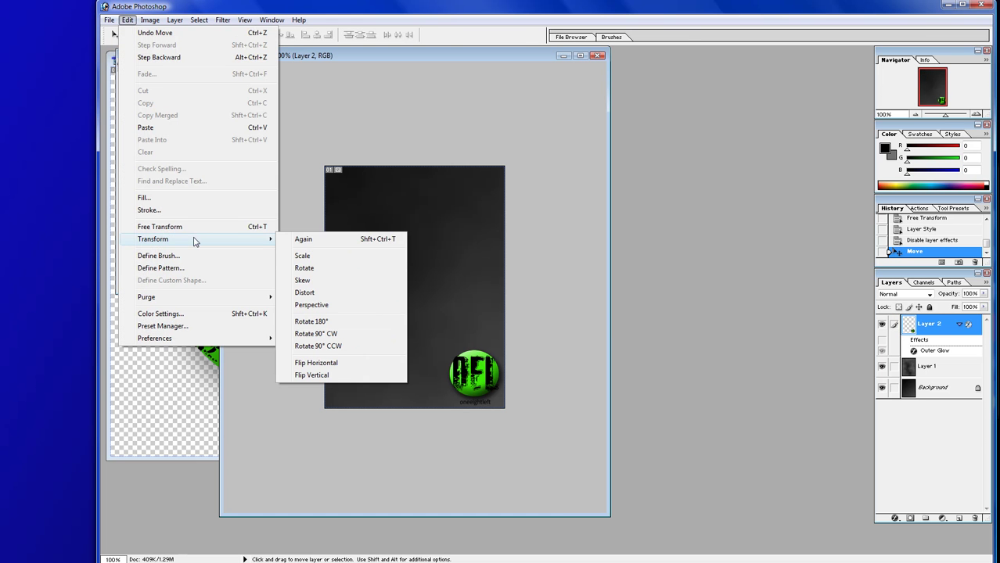
click(310, 258)
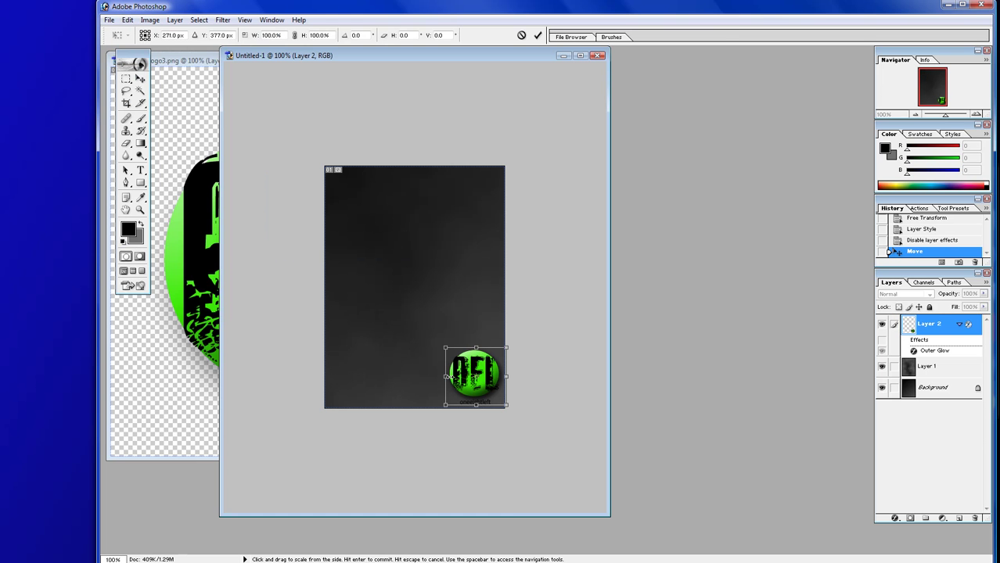
drag(445, 377, 479, 347)
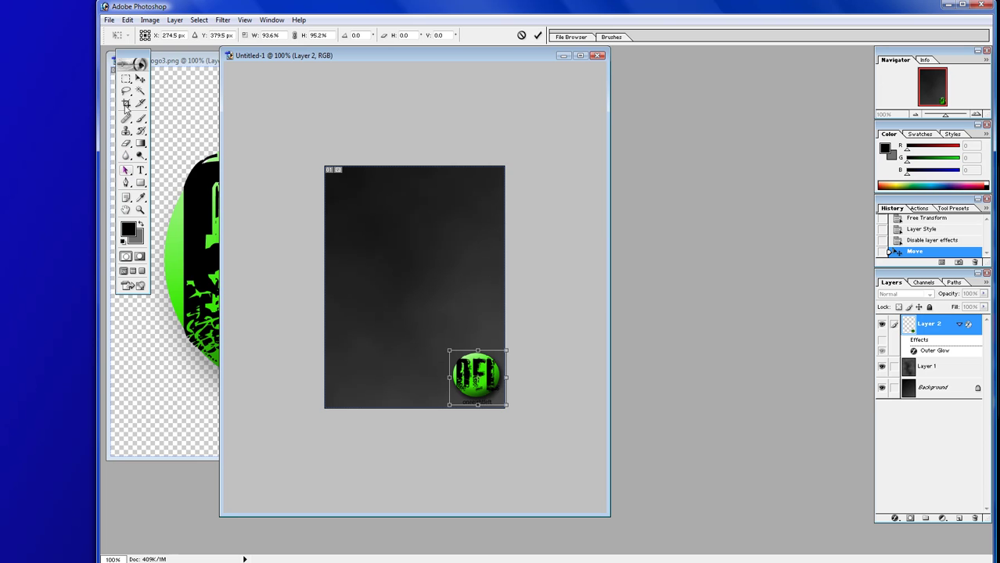
click(126, 91)
click(532, 221)
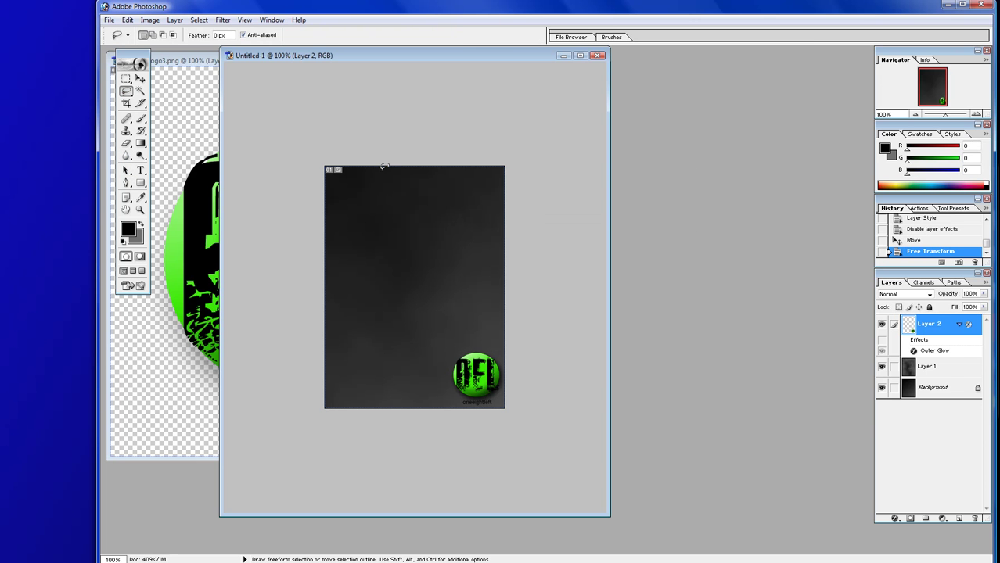
click(110, 20)
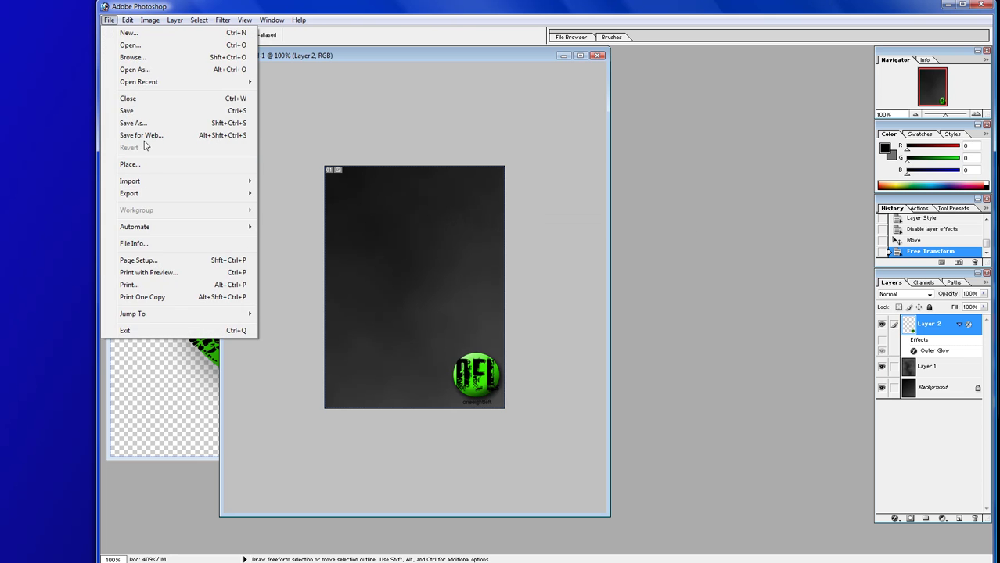
Save the image as PNG 'oneeightleftbackground.png', then switch to App Inventor in the browser
click(133, 122)
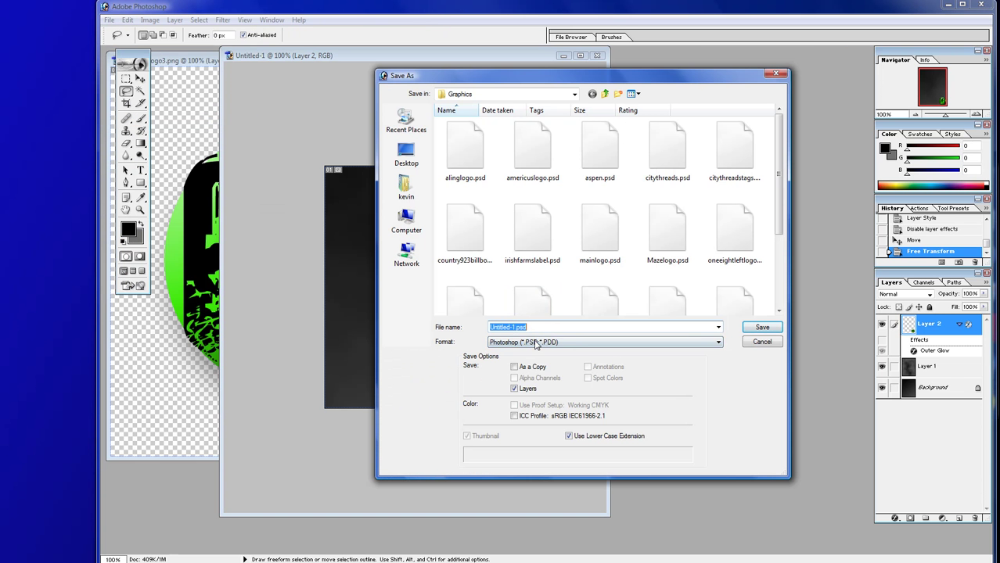
click(536, 342)
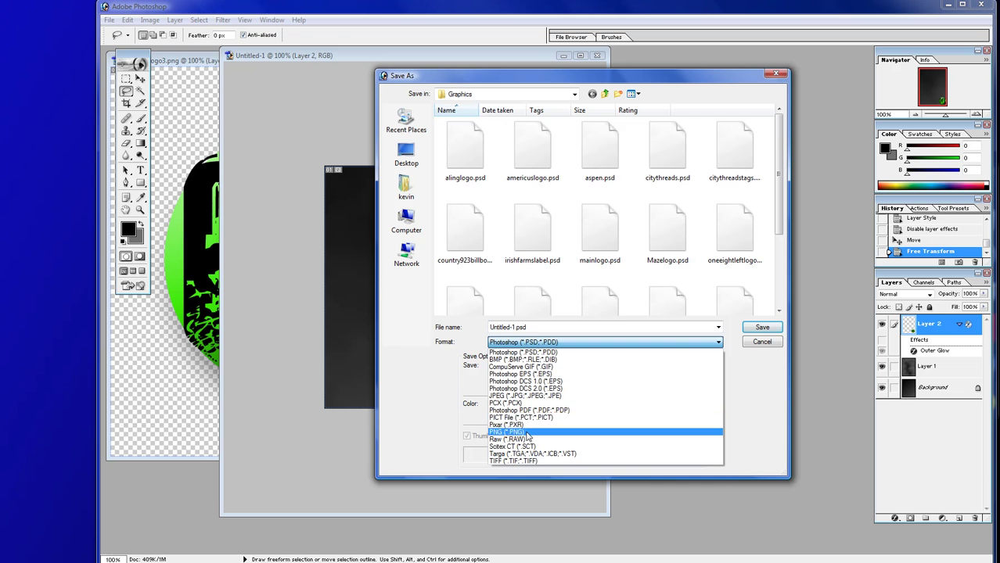
click(526, 436)
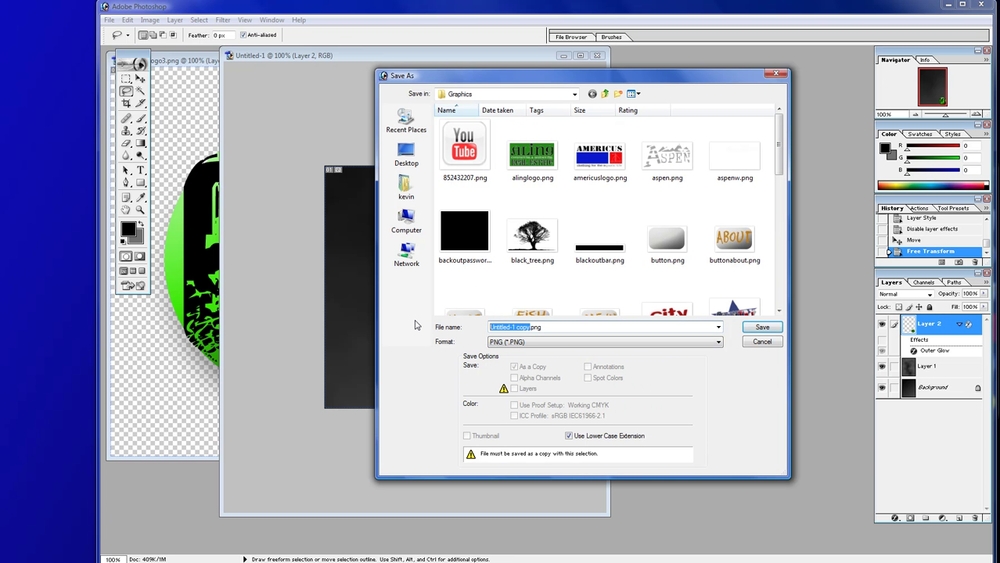
key(BackSpace)
text(oneeightleft background)
key(BackSpace)
click(774, 327)
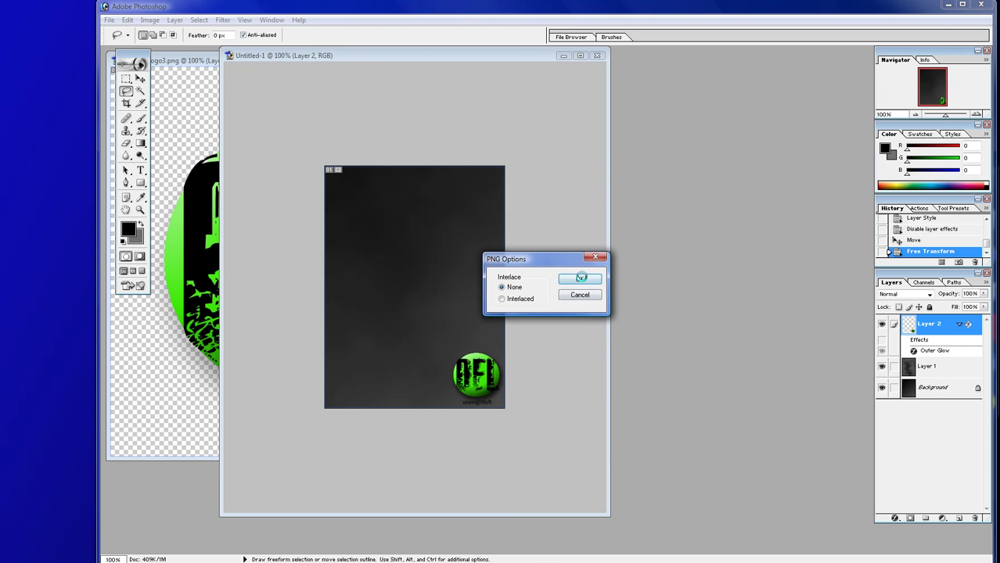
click(576, 277)
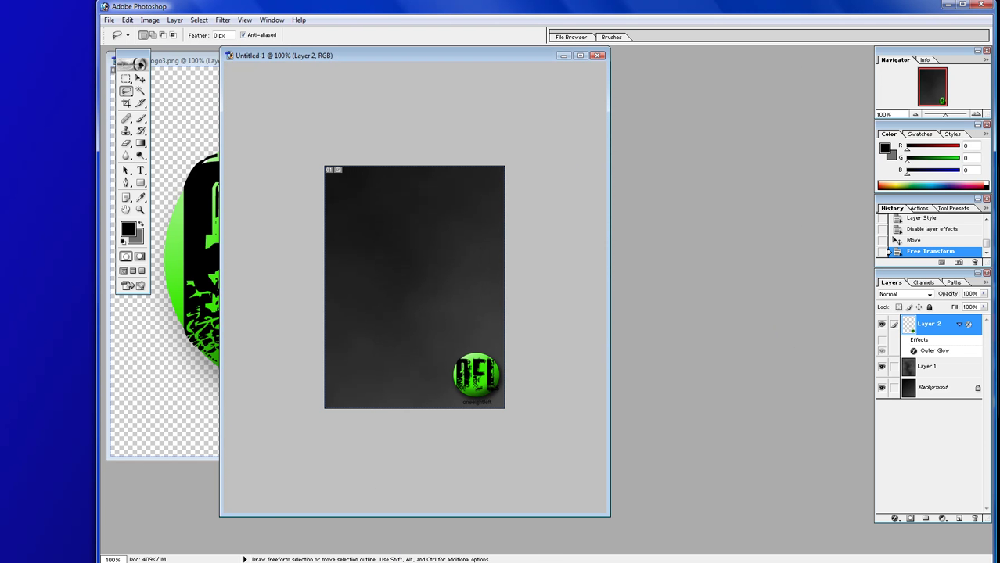
key(alt+Tab)
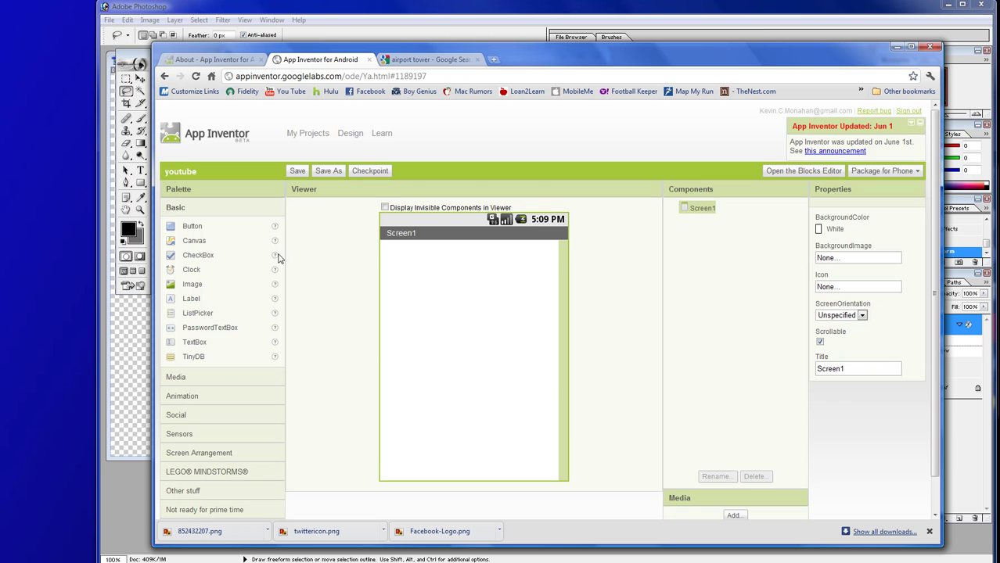
Upload oneeightleftbackground.png from the Graphics folder as Screen1's BackgroundImage
click(863, 259)
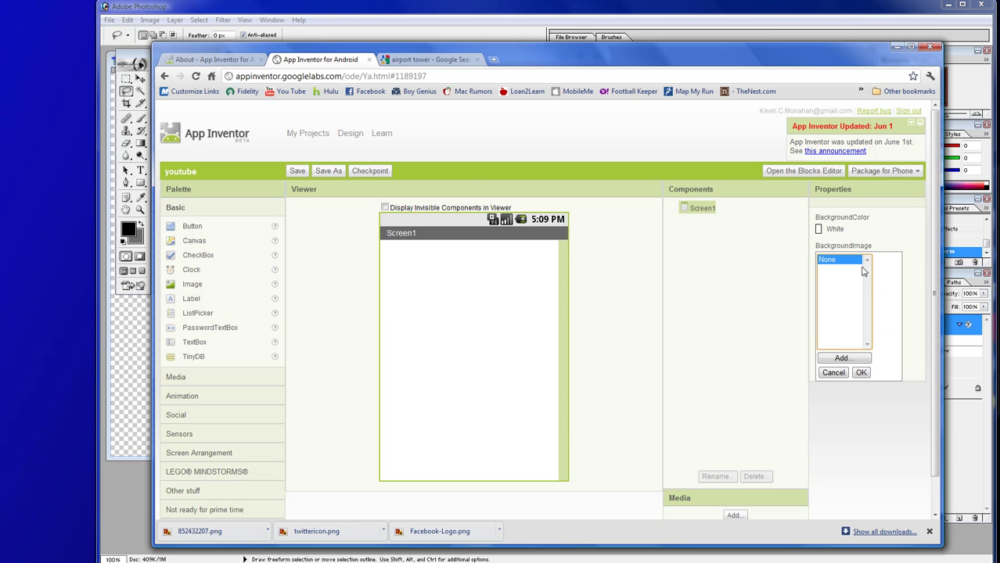
click(837, 358)
click(461, 246)
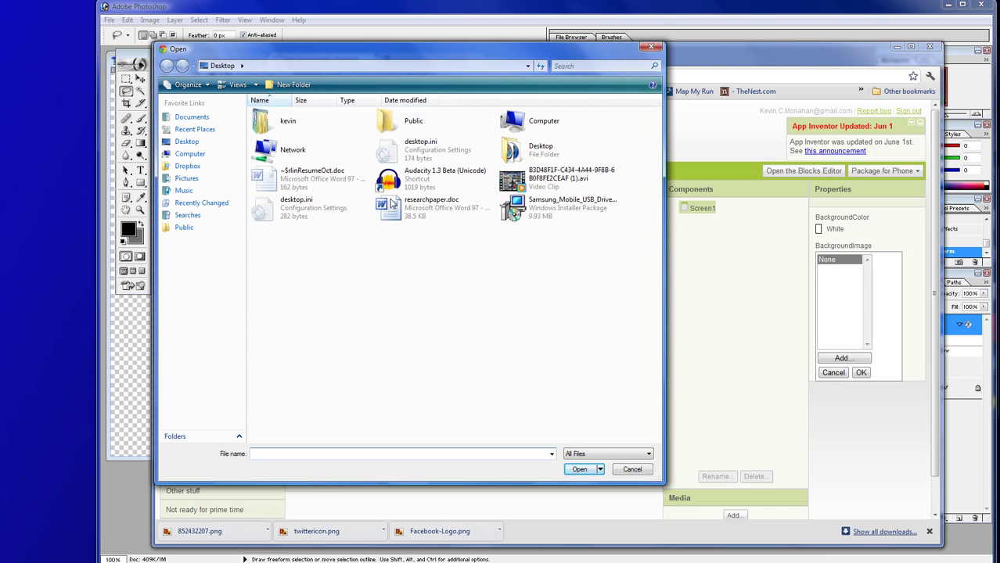
double_click(275, 125)
double_click(360, 183)
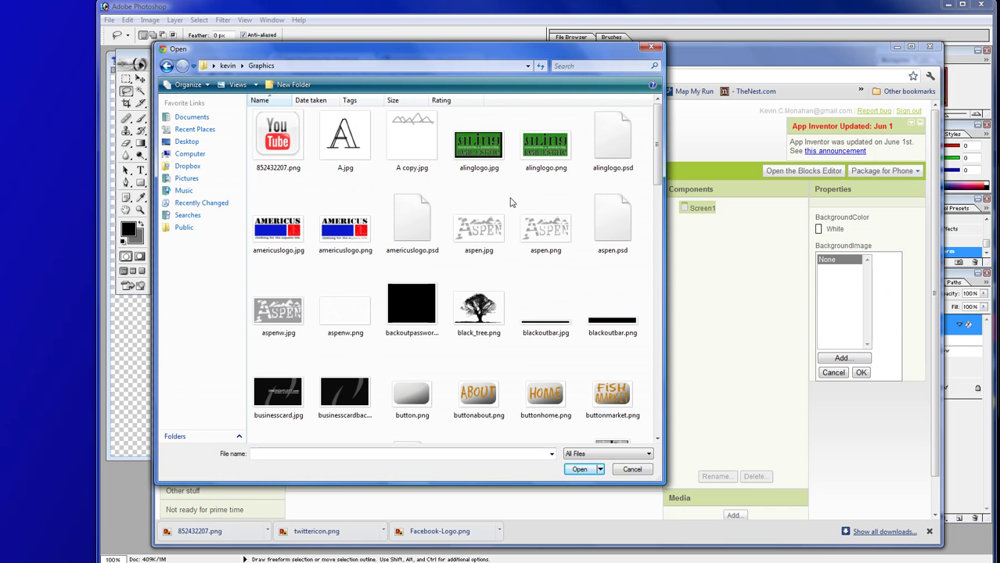
drag(660, 161, 628, 321)
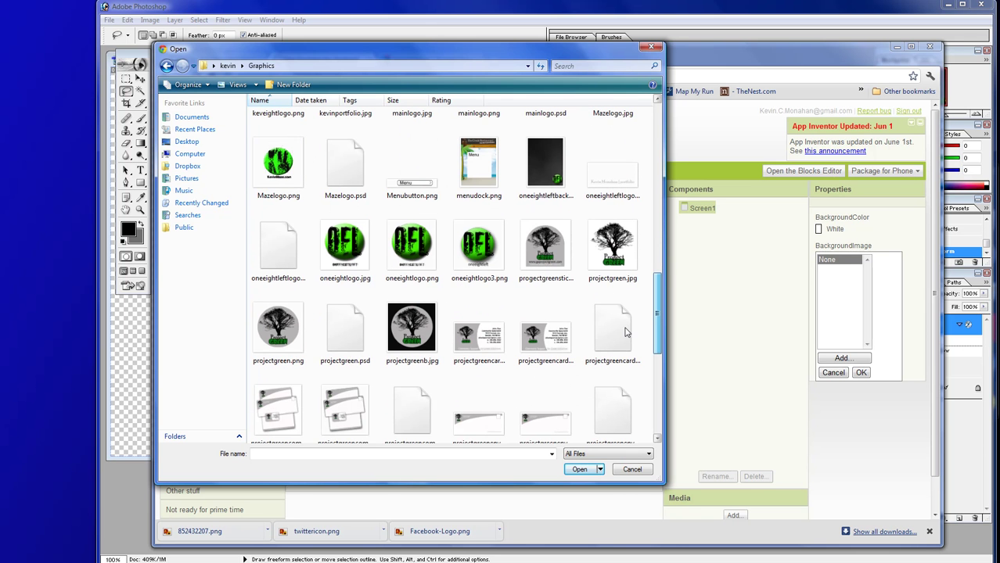
click(549, 188)
click(579, 469)
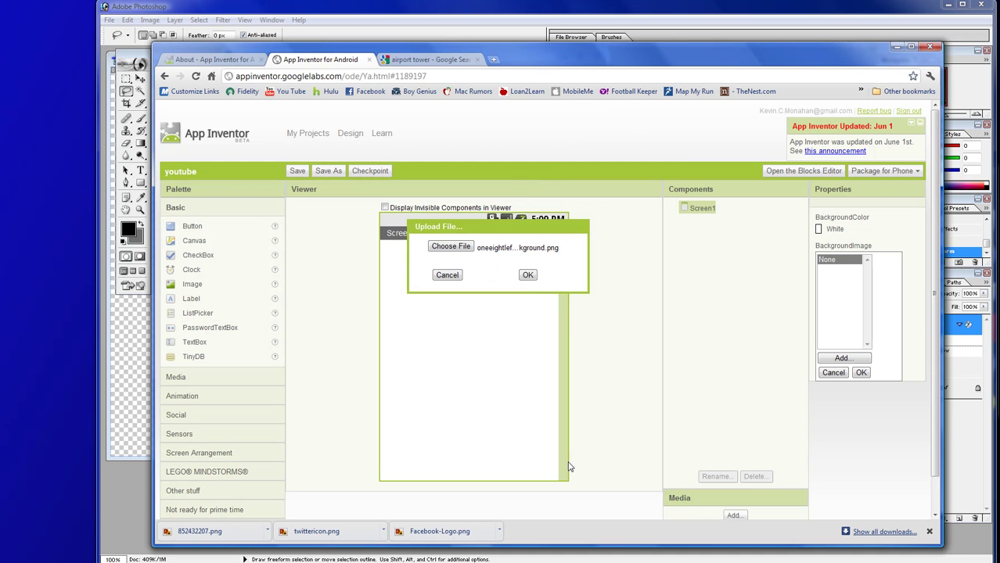
click(527, 274)
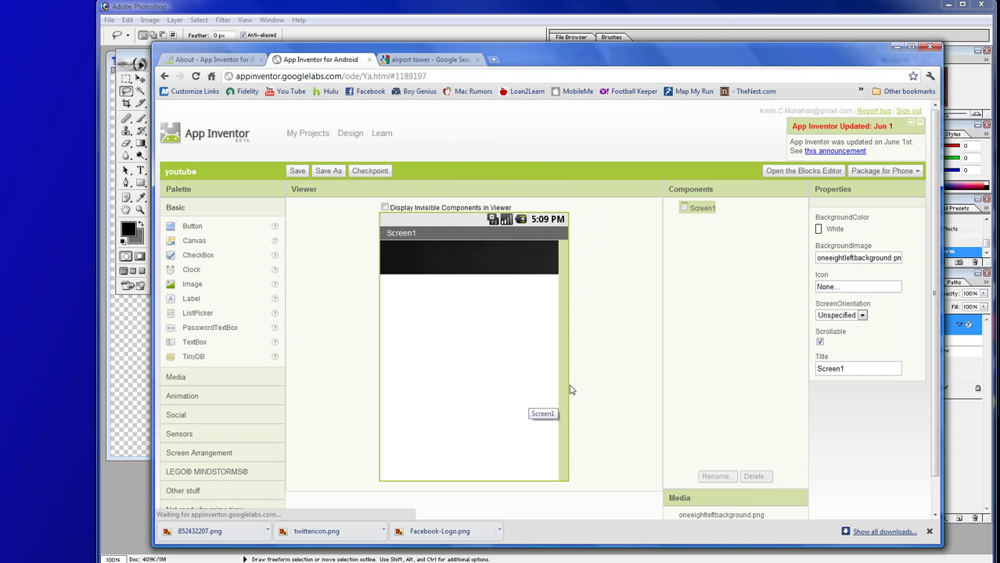